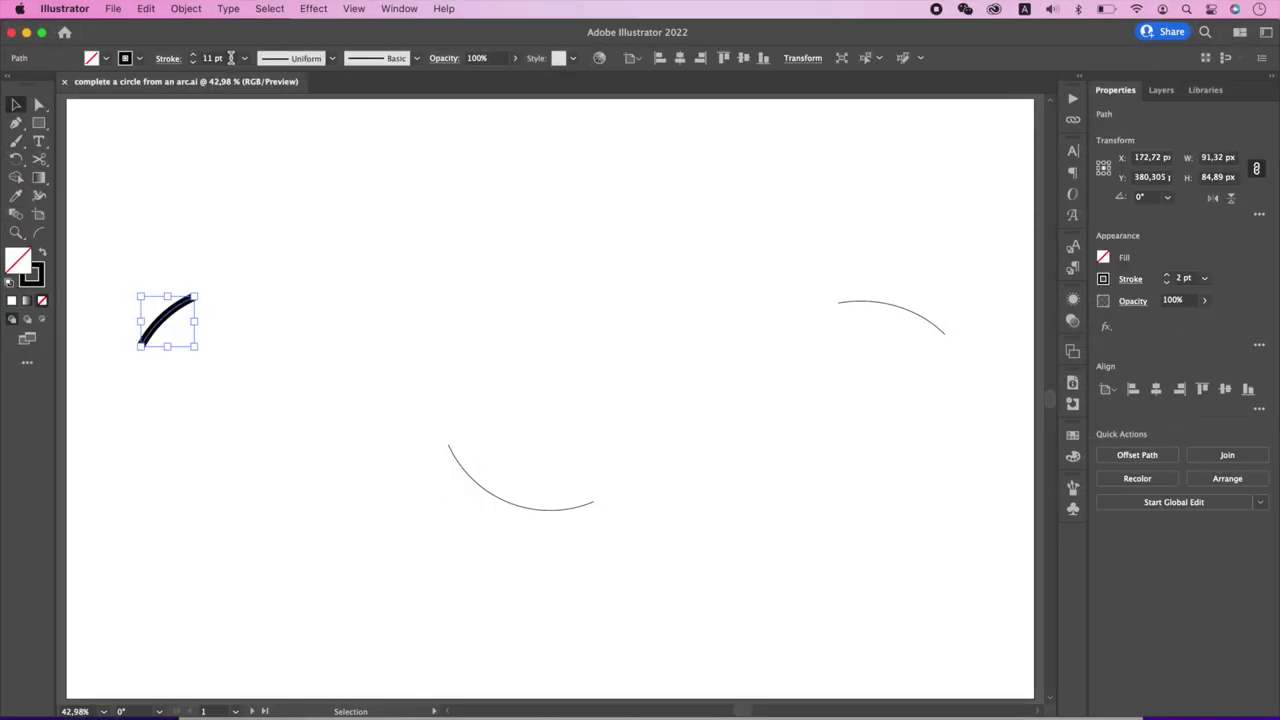
Increase the left arc's stroke weight to 455 pt so that its sides extend beyond the circle's centre
scroll(231, 58, "up", 20)
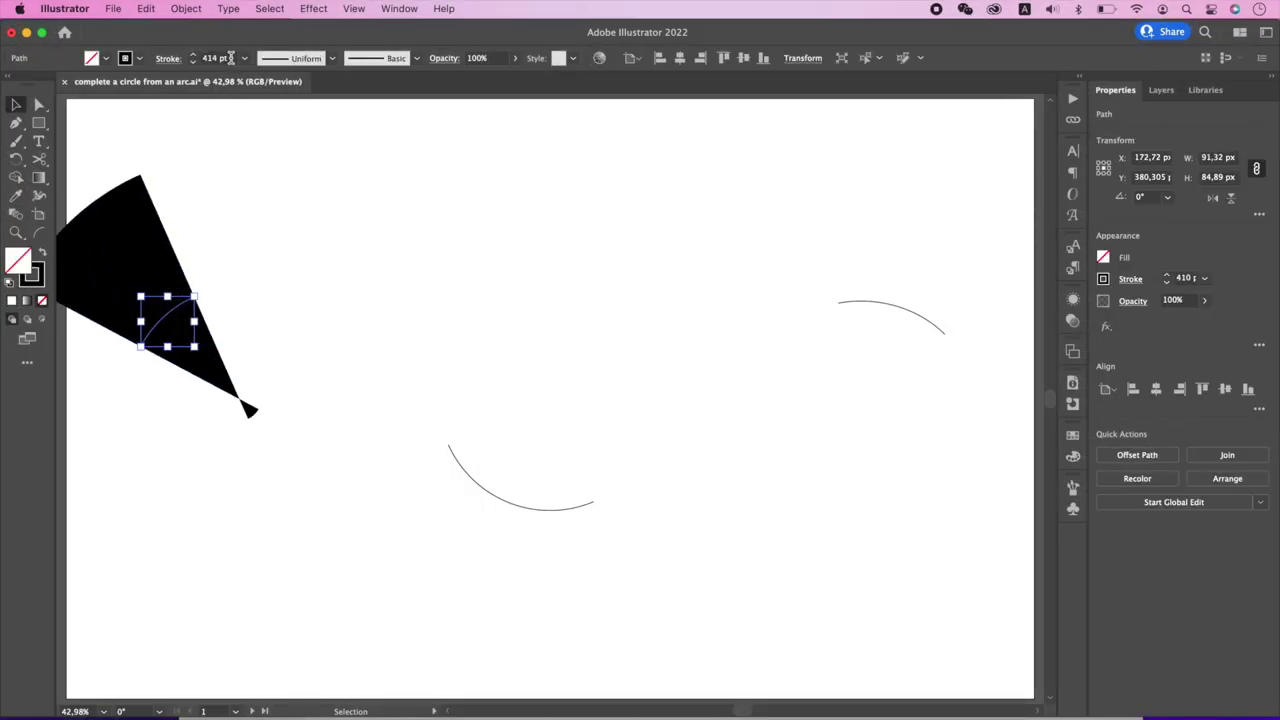
scroll(230, 57, "up", 3)
scroll(246, 177, "left", 4)
scroll(272, 312, "up", 5)
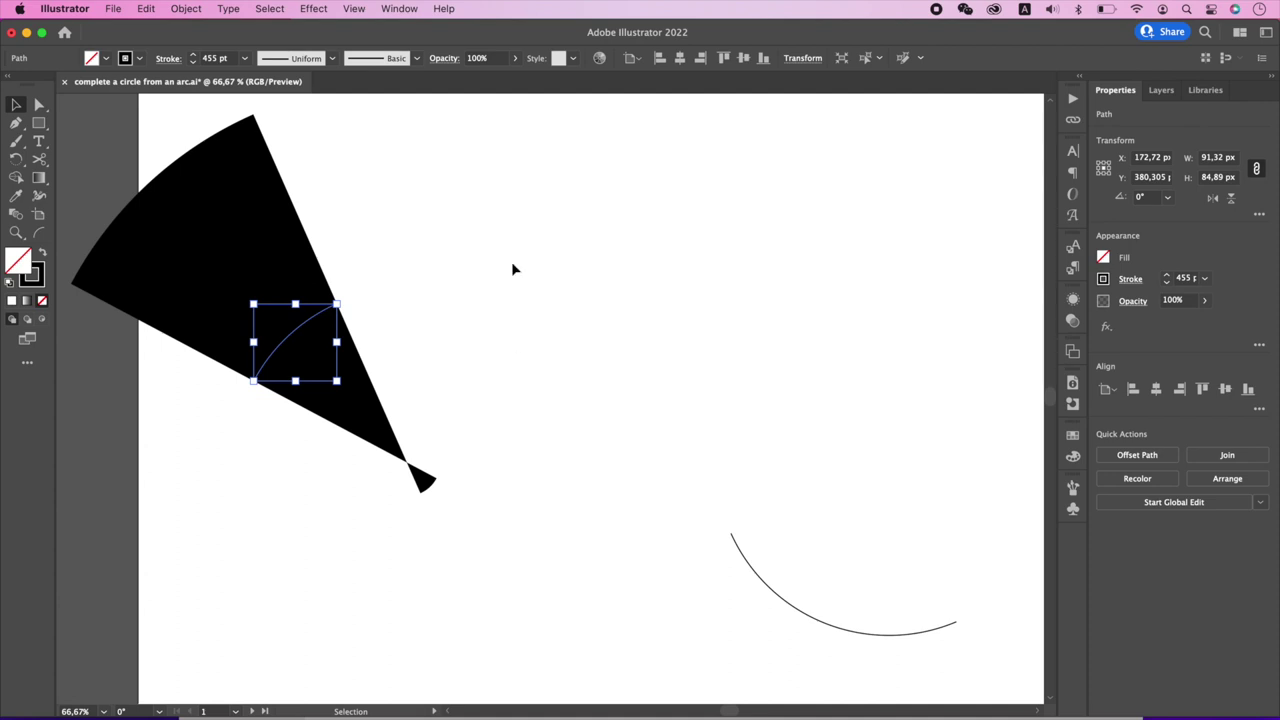
Set the left arc's stroke weight to 1 pt and offset its path by 221 px
left_click(241, 62)
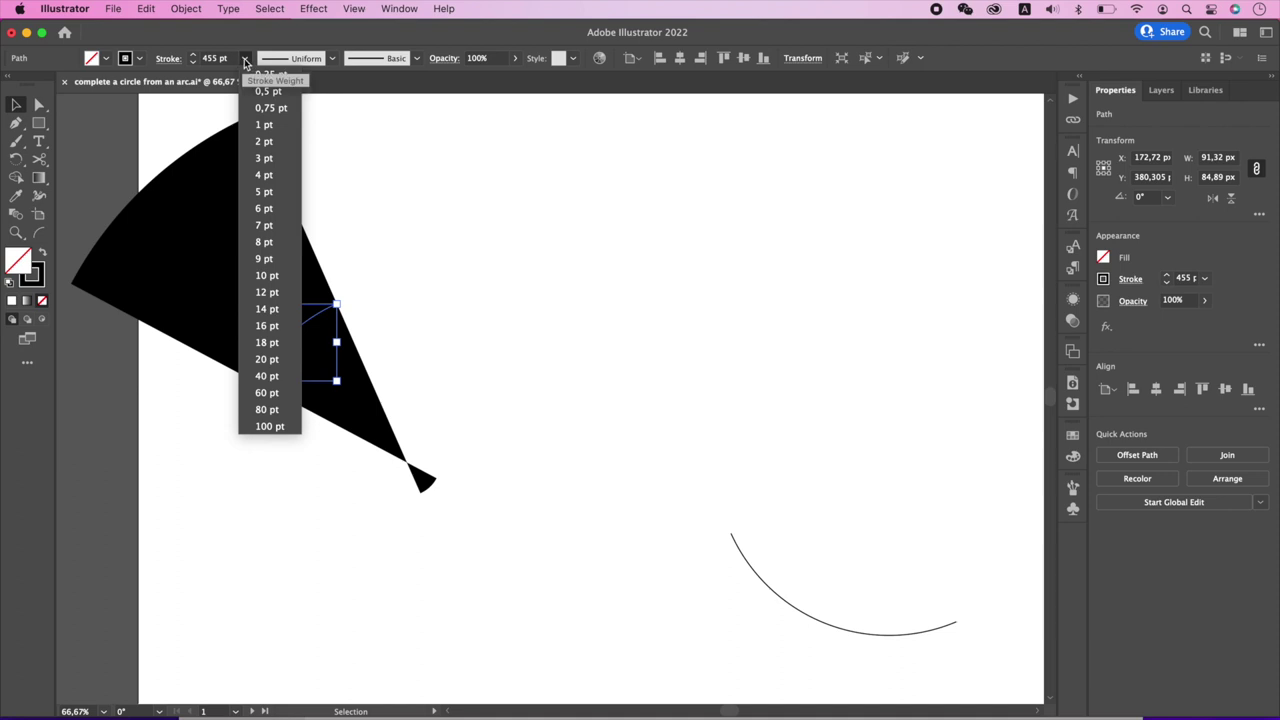
left_click(270, 128)
left_click(1137, 455)
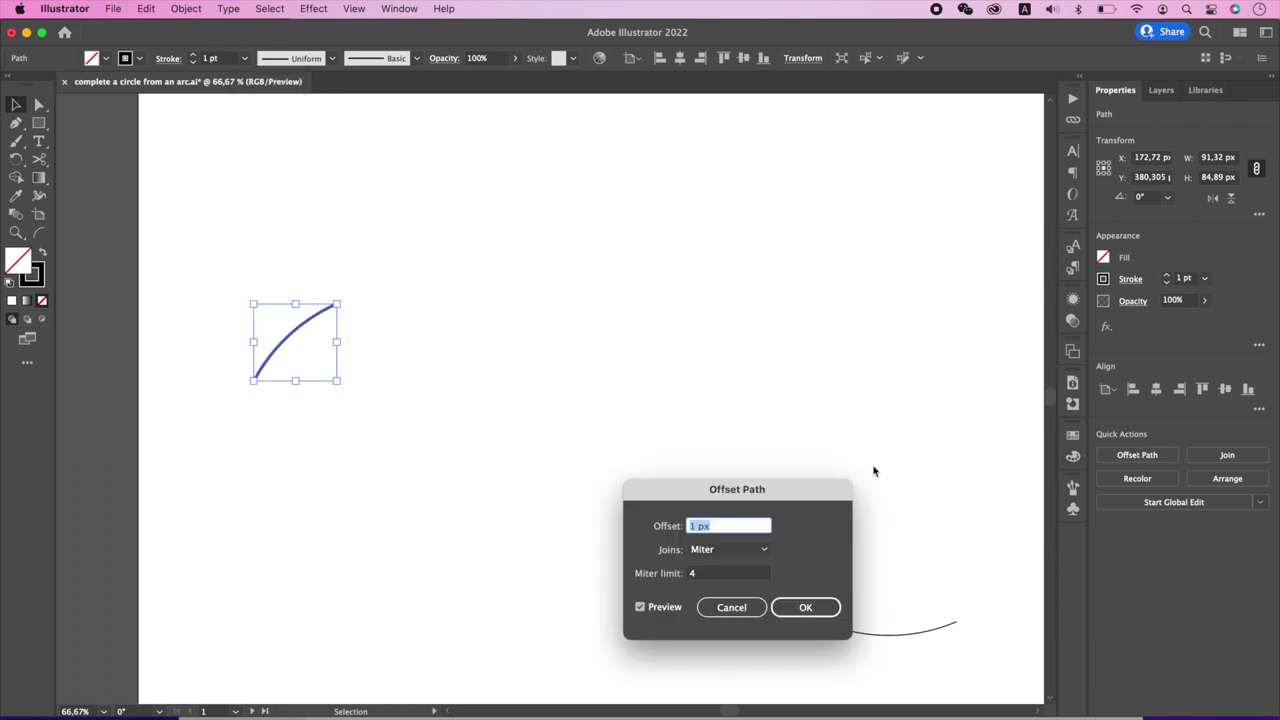
key("BackSpace")
key("shift+Up")
key("shift+Up")
key("shift+Up")
key("shift+Up")
key("shift+Up")
key("shift+Up")
key("shift+Up")
key("shift+Up")
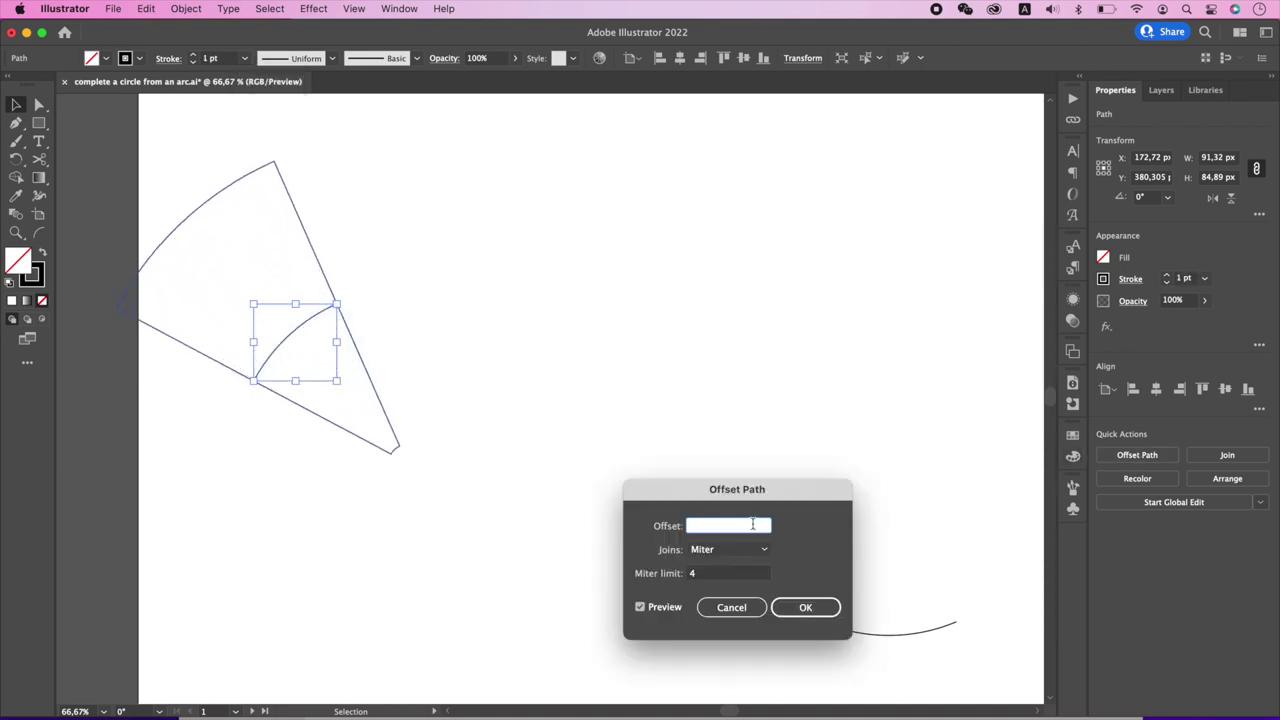
left_click(805, 607)
Remove the outer region of the left arc's offset shape with Shape Builder, keeping only the wedge between arc and centre point
left_click(565, 405)
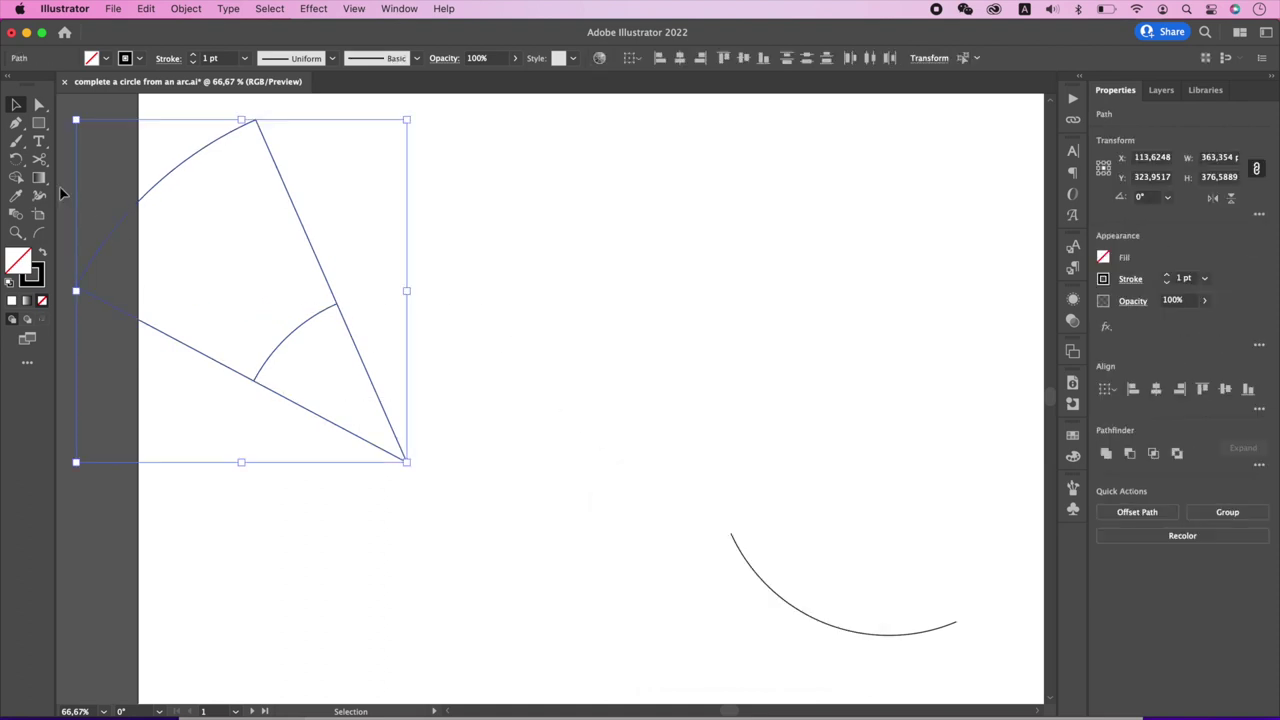
left_click(237, 277, "alt")
key("v")
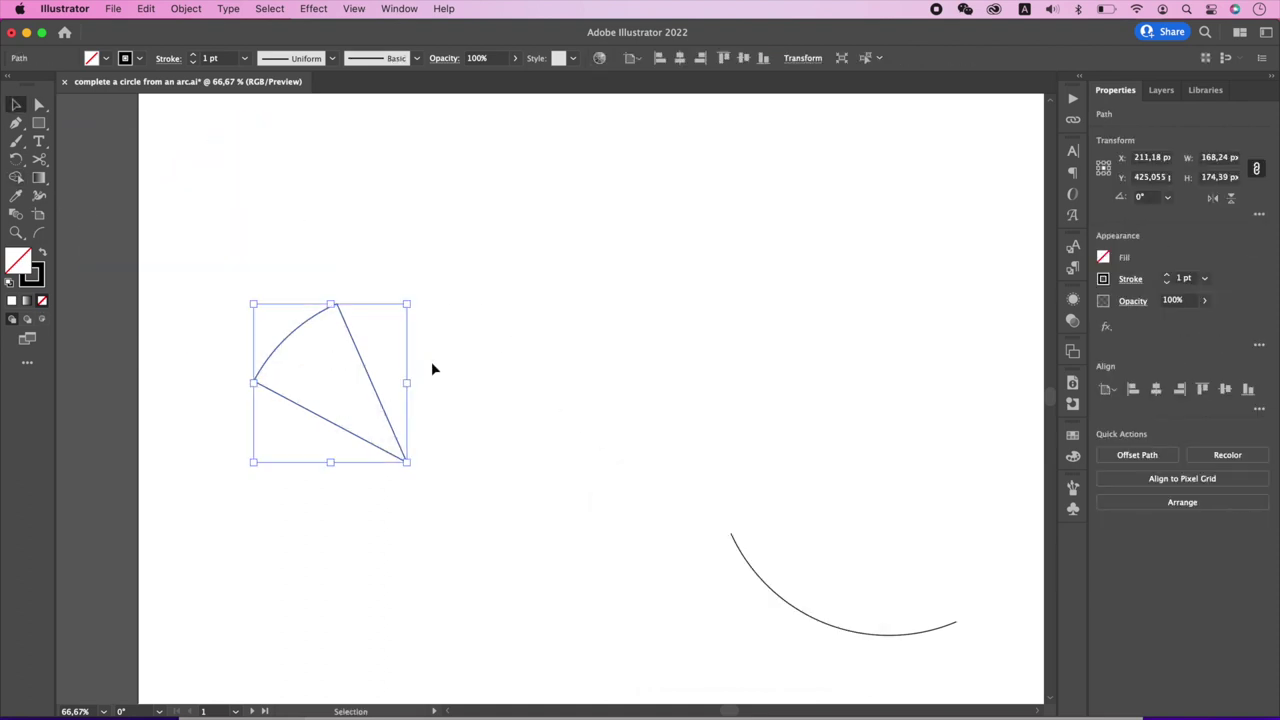
Try a copy of the left wedge rotated about its apex against the original's edge, and delete that copy
left_click(431, 361)
left_click(364, 362)
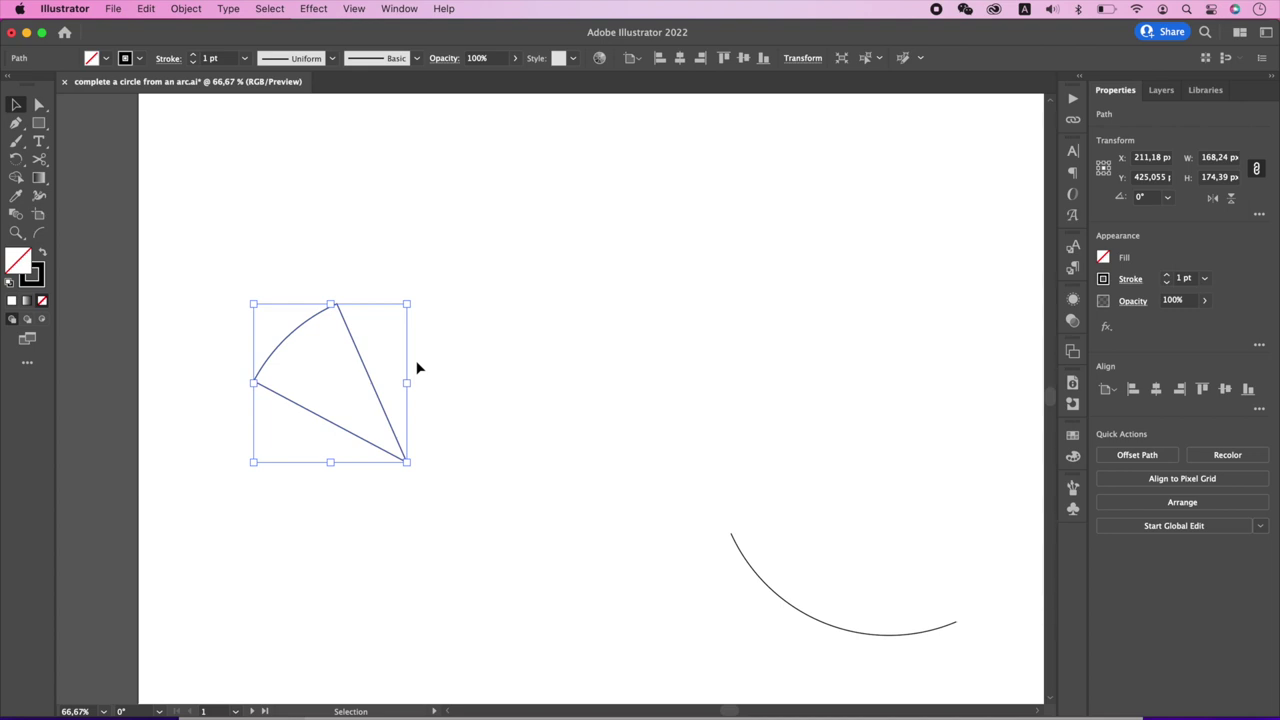
key("r")
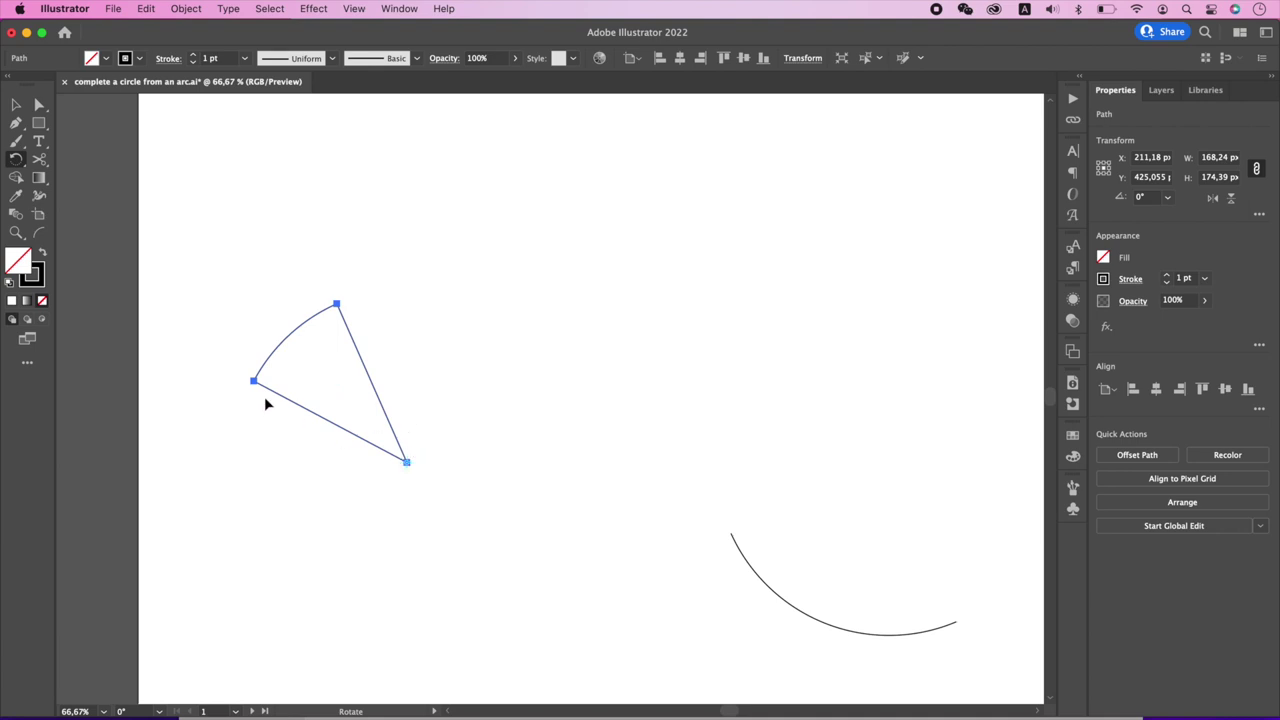
left_click_drag(256, 383, 337, 305)
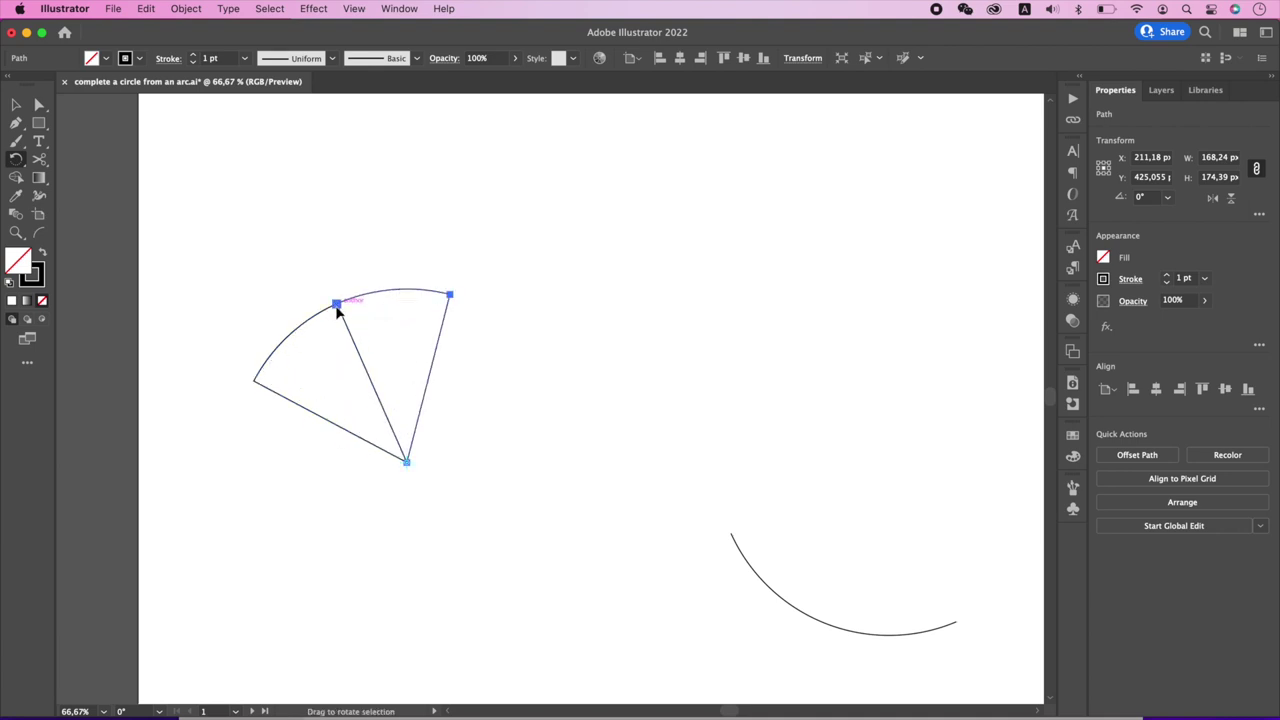
key("v")
left_click(340, 255)
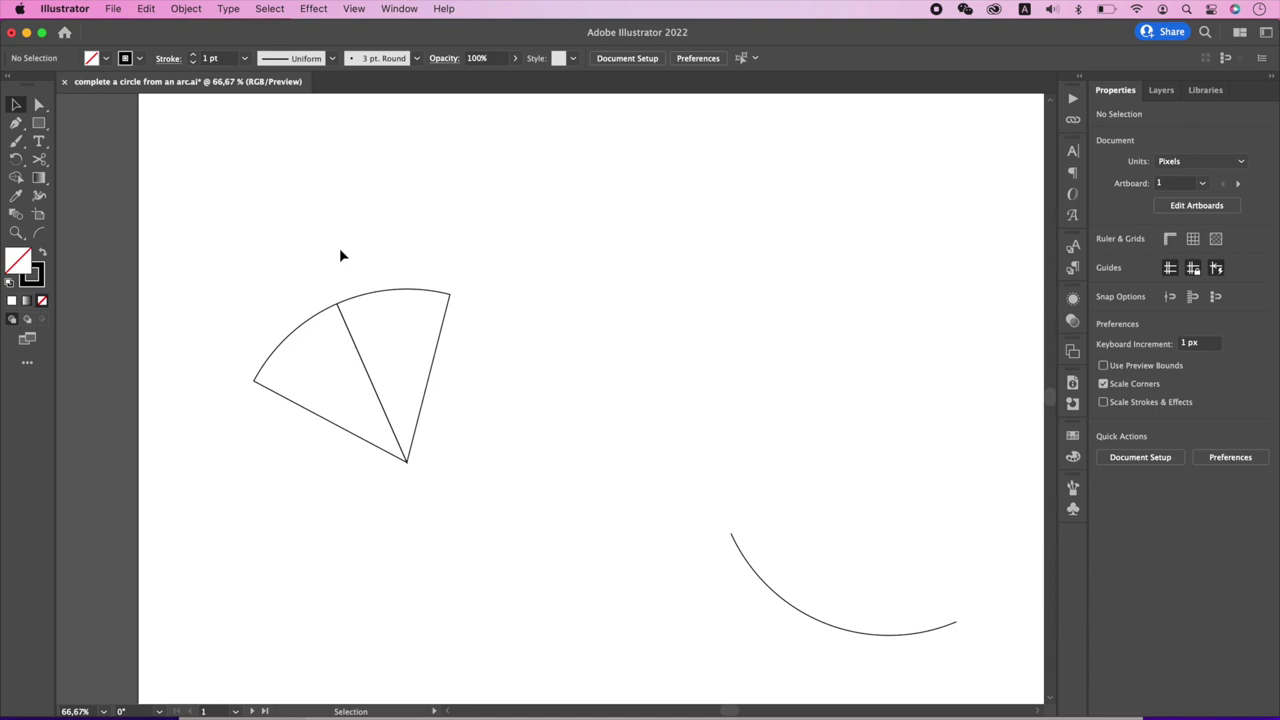
left_click(423, 290)
key("Delete")
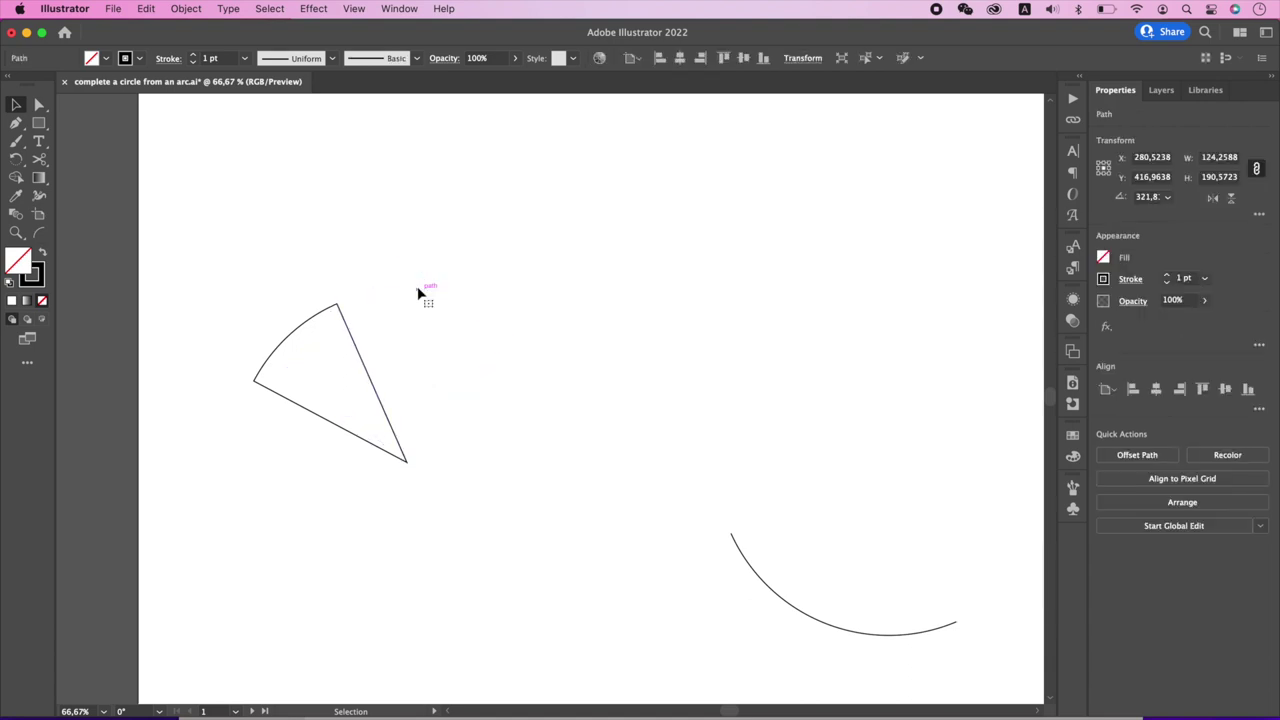
Rotate the left wedge about its apex by about -23.8° so its right edge stands vertical
left_click(353, 341)
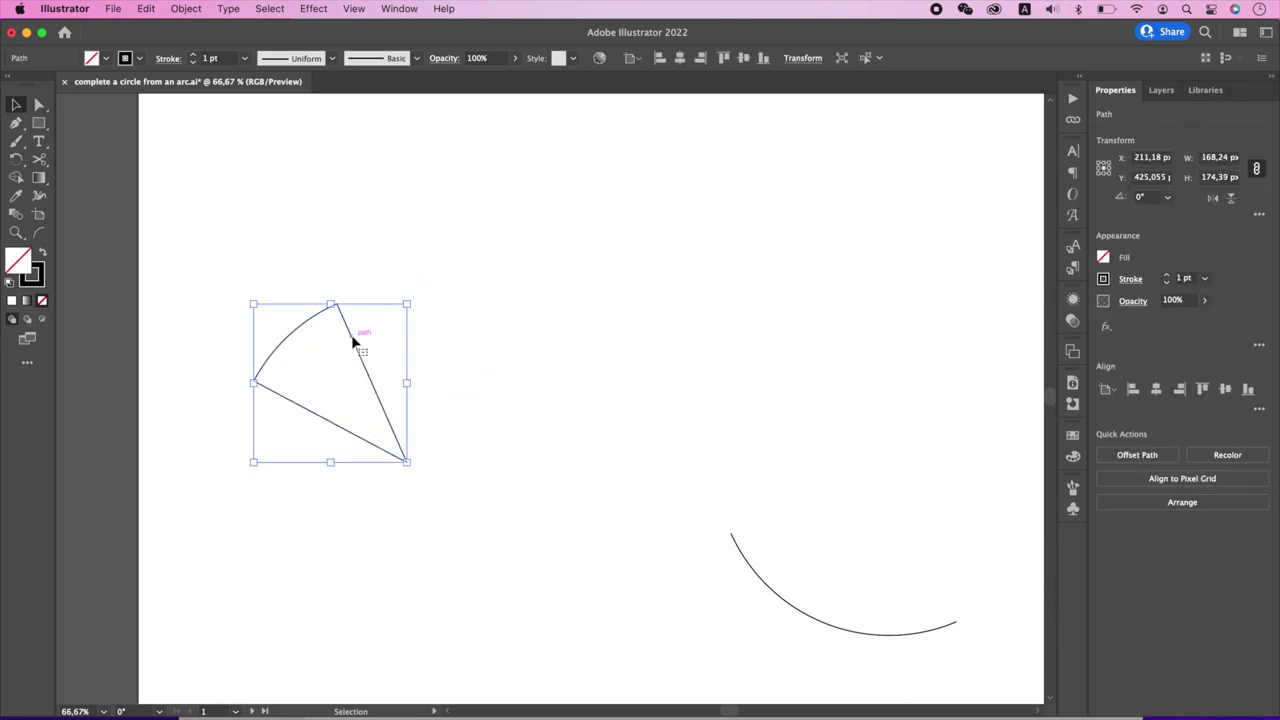
key("r")
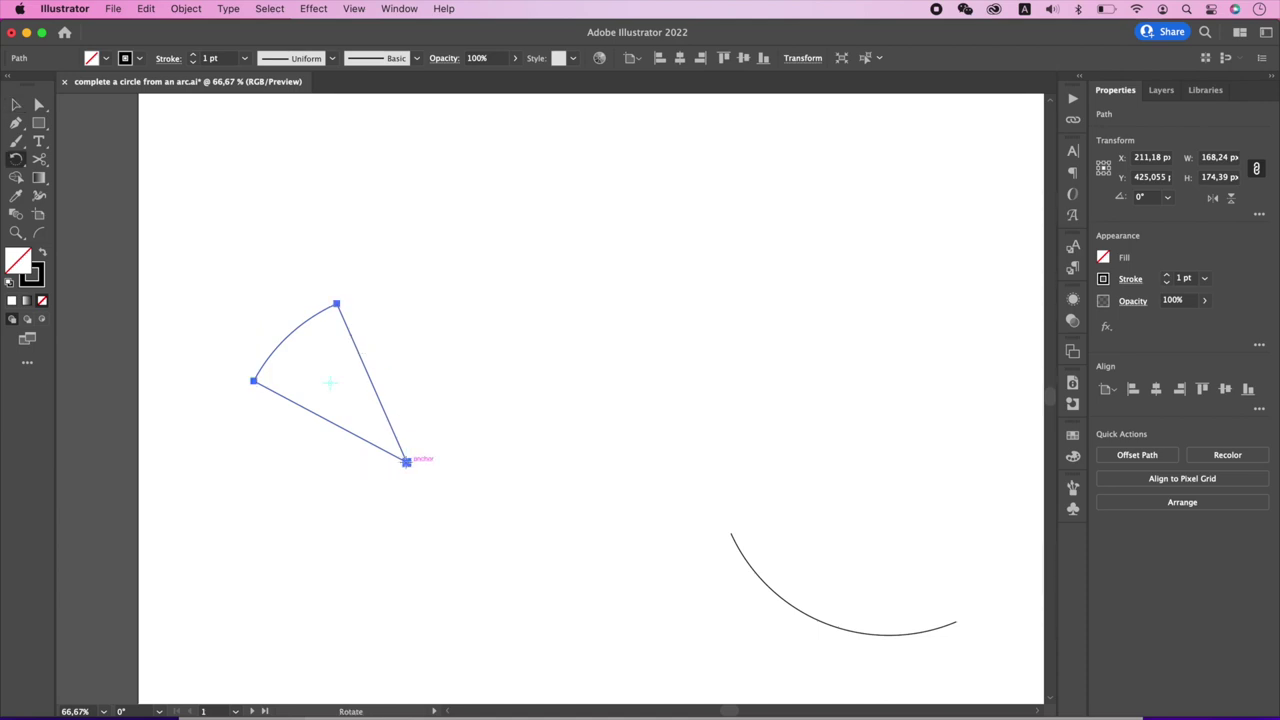
left_click_drag(339, 304, 408, 298)
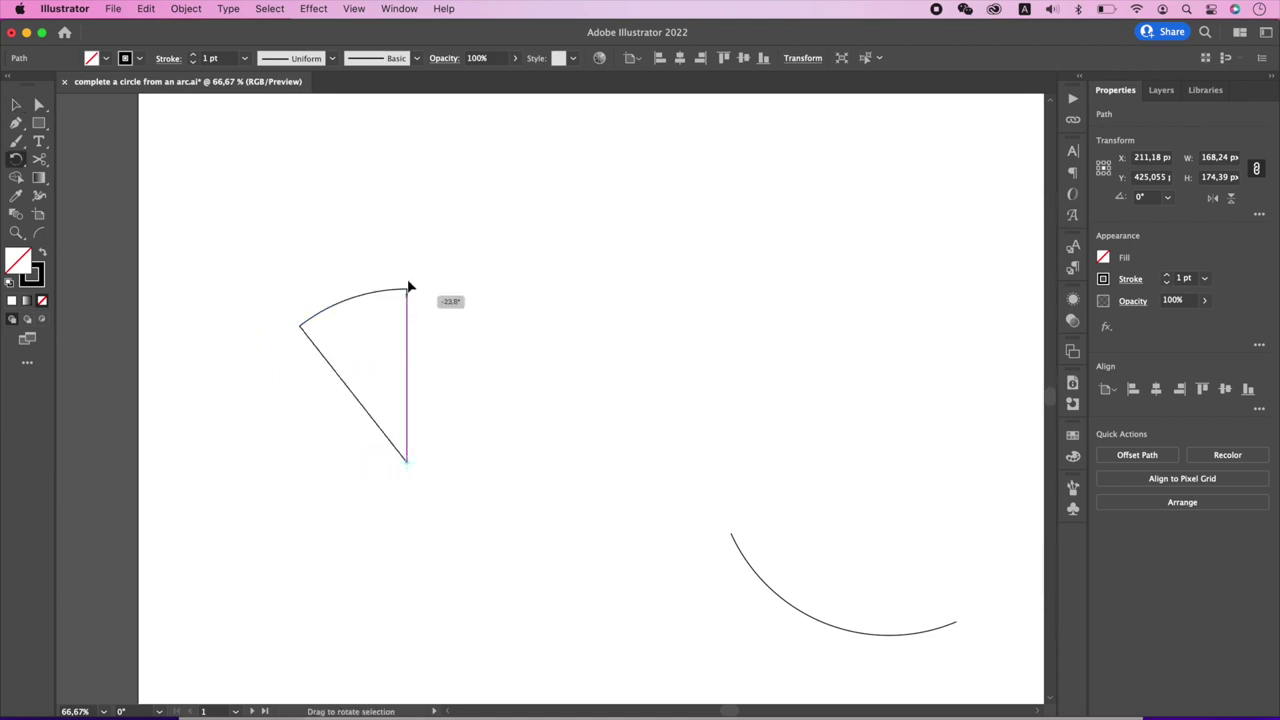
key("v")
left_click(98, 127)
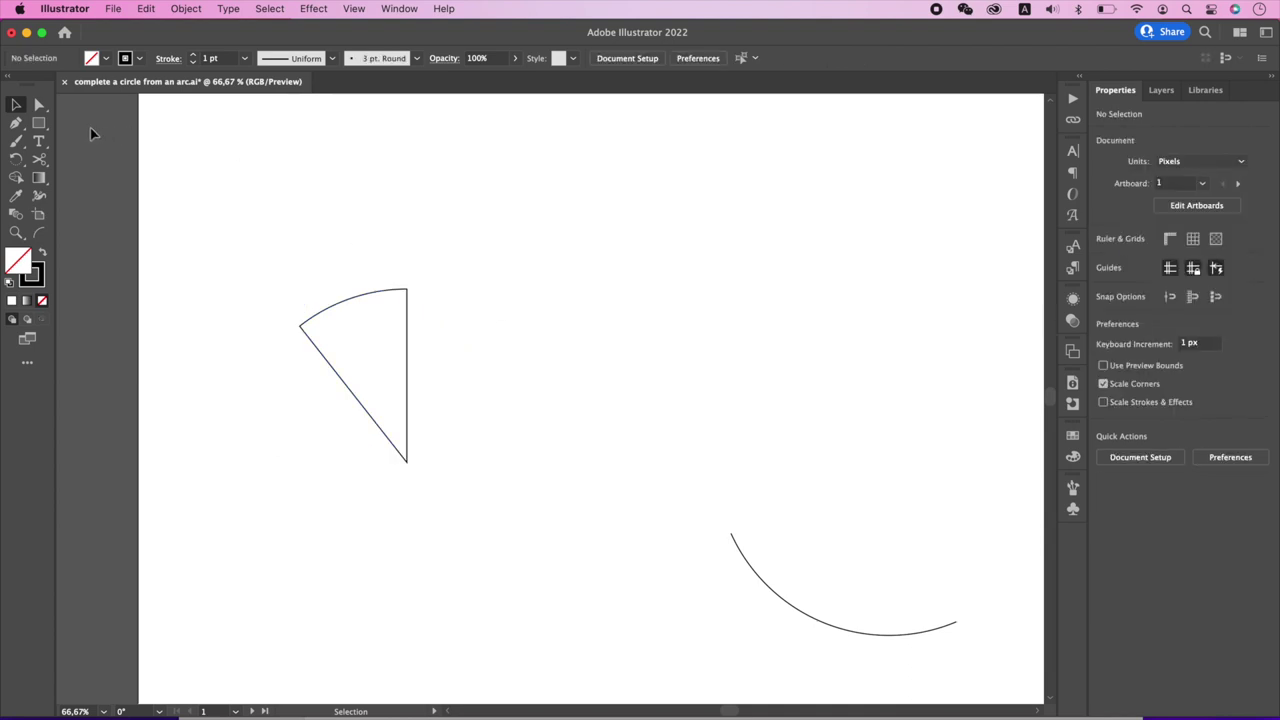
Draw a circle about 381 px in diameter, centred on the left wedge's apex and passing through its arc
left_click_drag(43, 124, 78, 144)
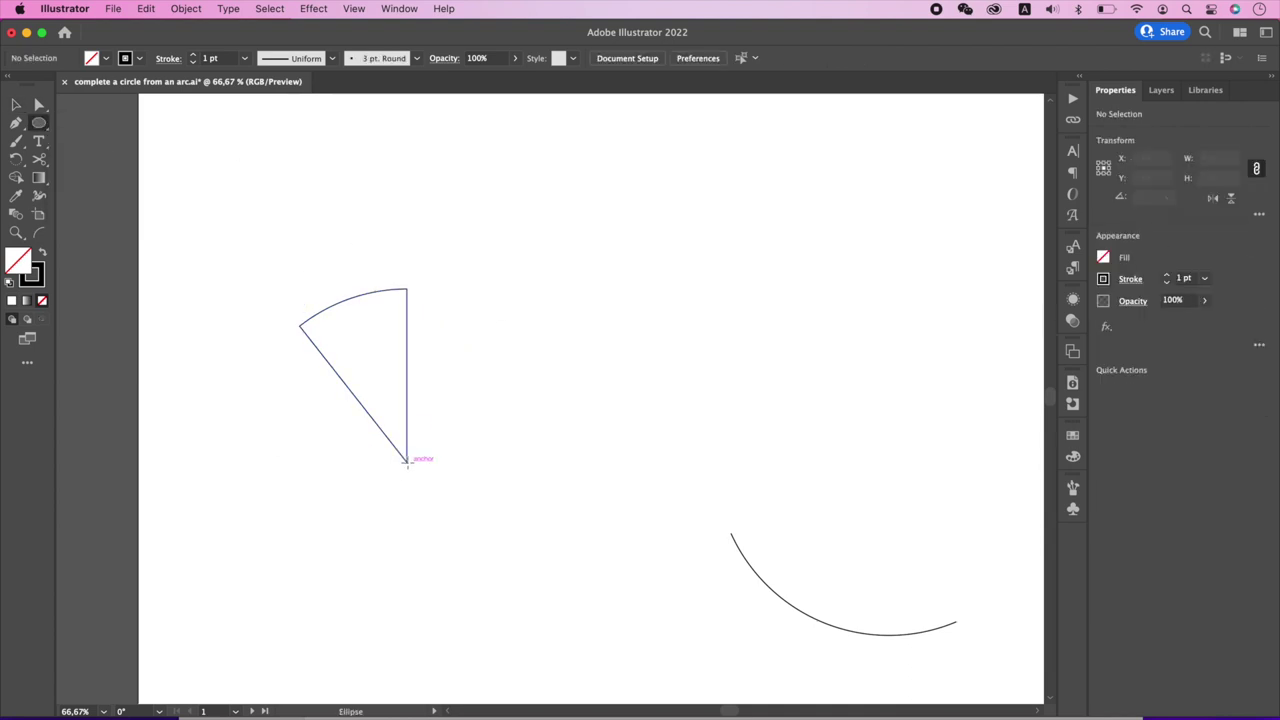
mouse_move(407, 461)
left_mouse_down()
mouse_move(408, 282)
mouse_move(422, 286)
left_mouse_up()
key("v")
left_click(491, 263)
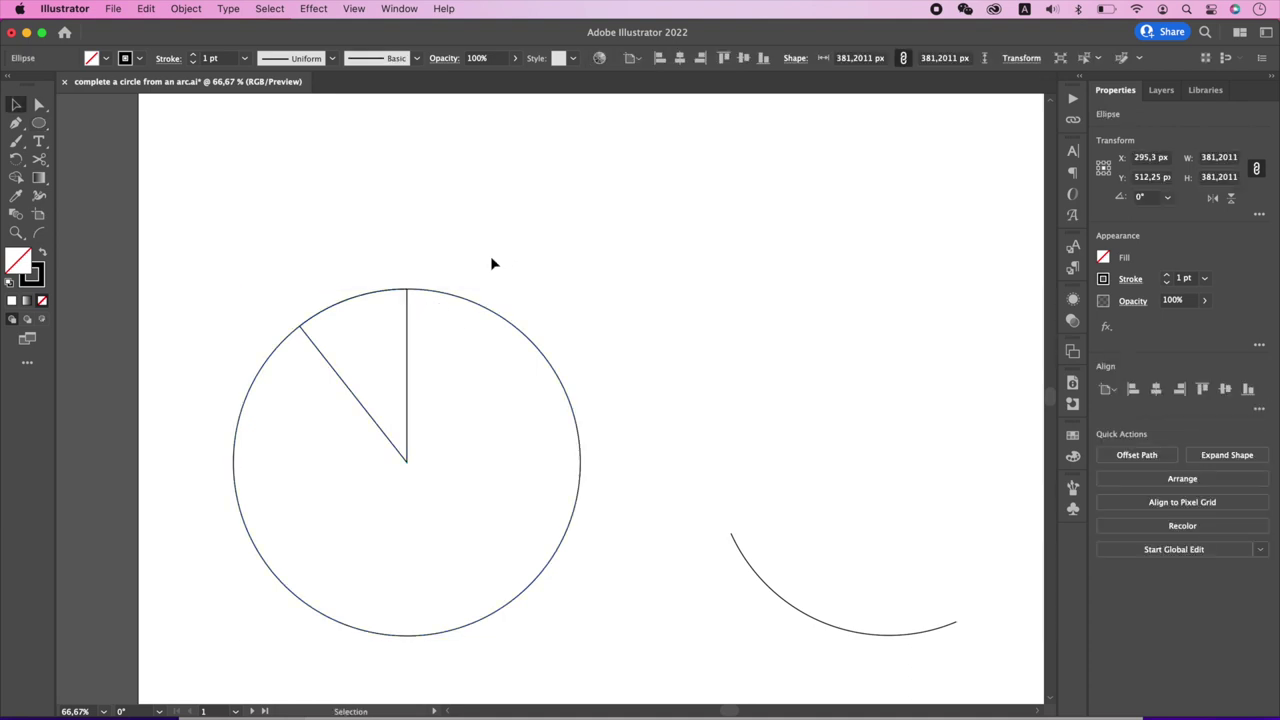
Select the left wedge together with its circle and reset their rotation to 0°
left_click_drag(363, 271, 463, 417)
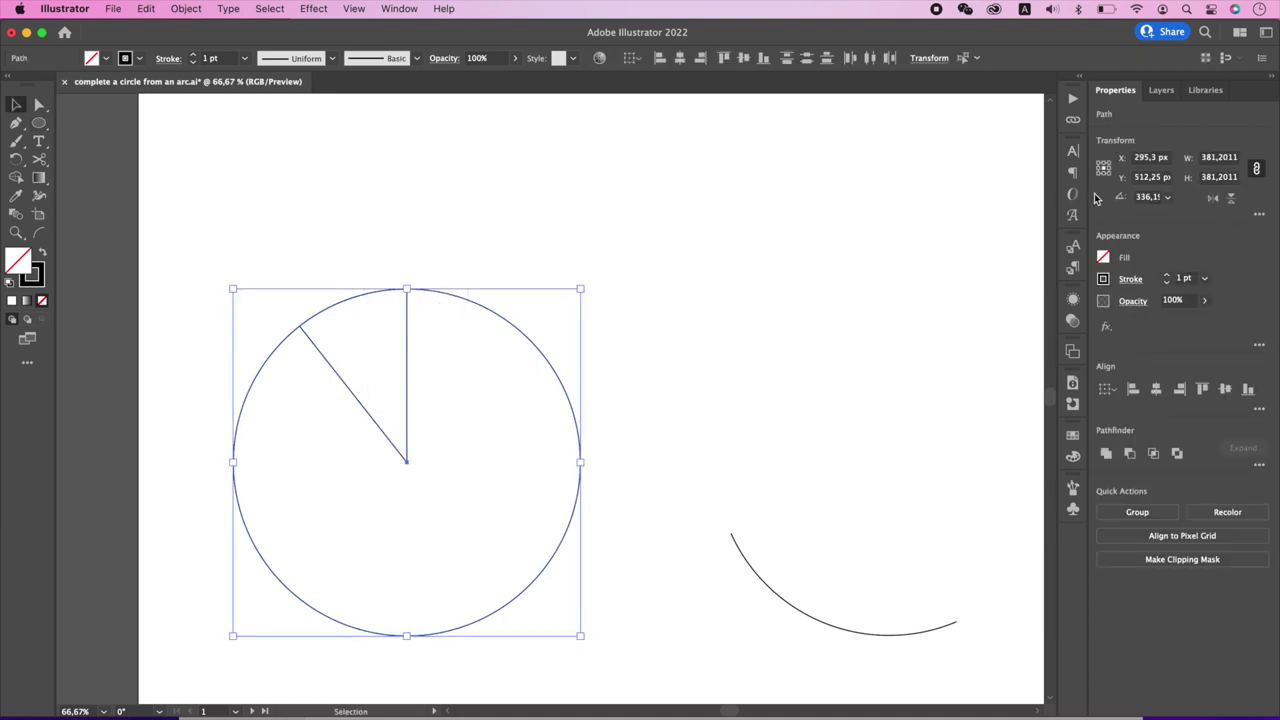
left_click(1170, 198)
left_click(1183, 230)
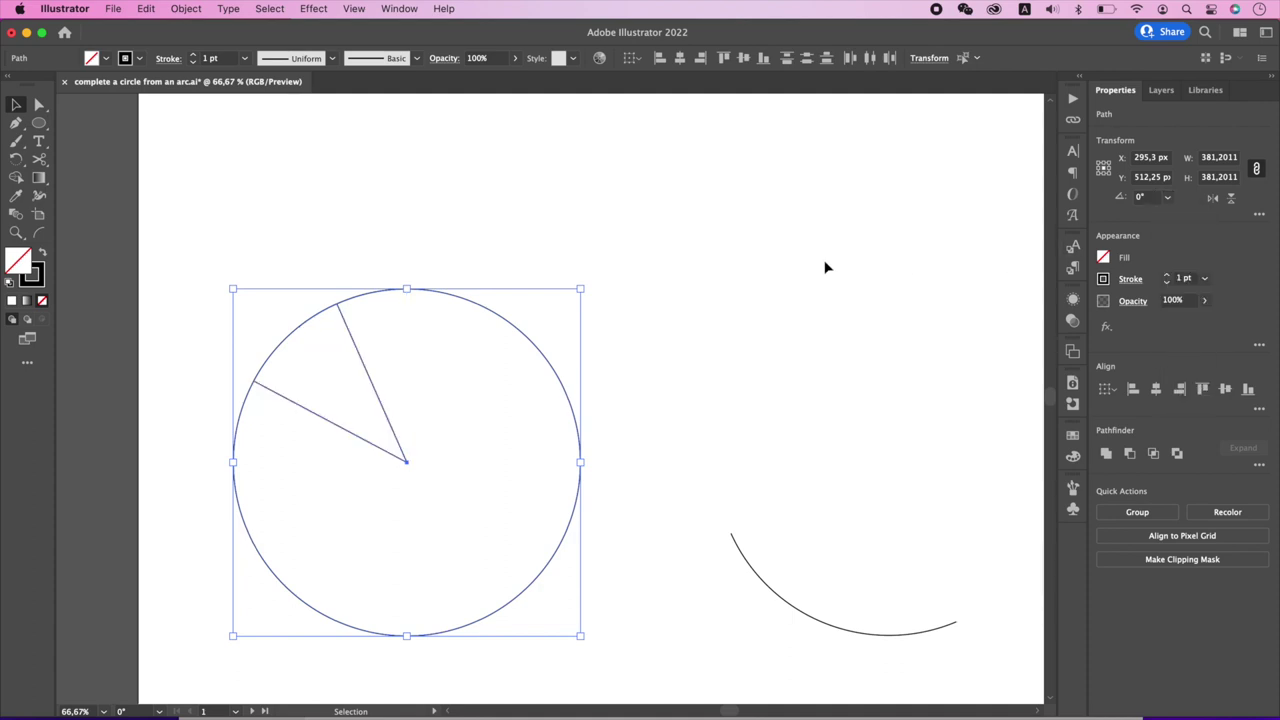
Isolate the left wedge, cut it at both ends of the arc and delete its two straight sides
left_click(451, 323)
left_click(349, 336)
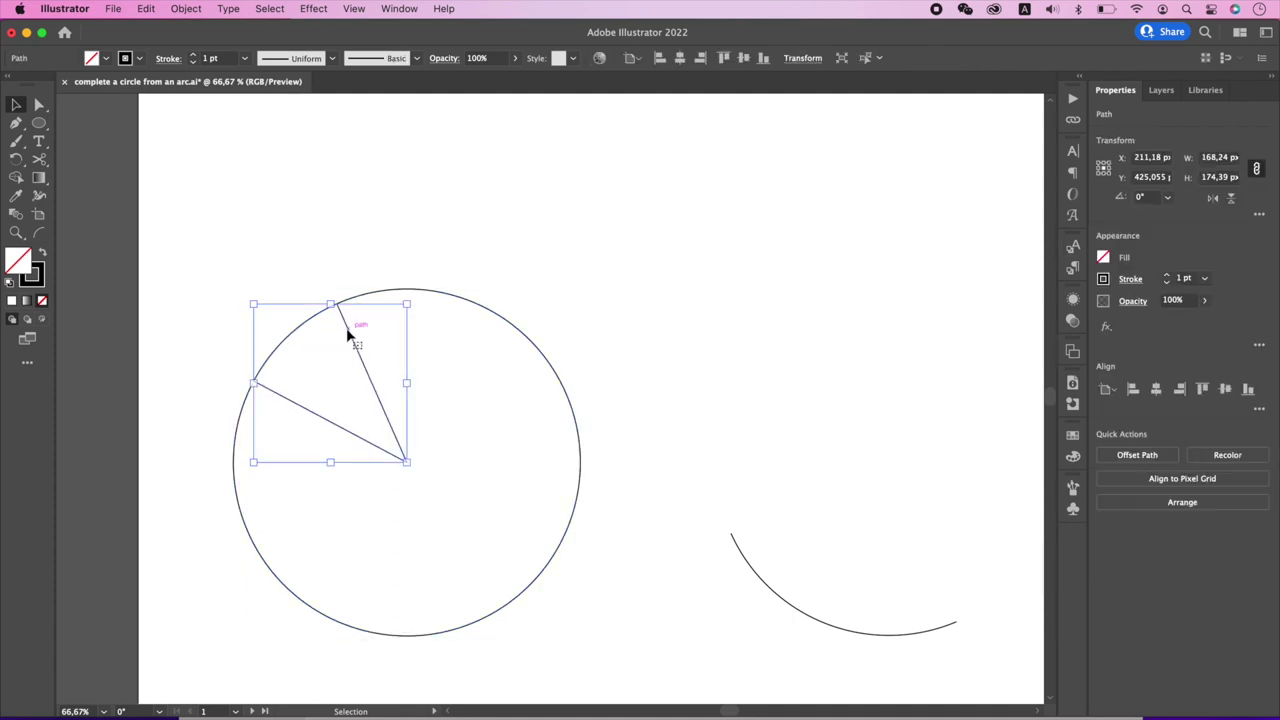
double_click(349, 332)
key("c")
left_click(337, 304)
left_click(254, 381)
key("v")
left_click(360, 357)
key("Delete")
Give the original left arc a 10 pt red stroke and leave isolation mode
left_click(302, 321)
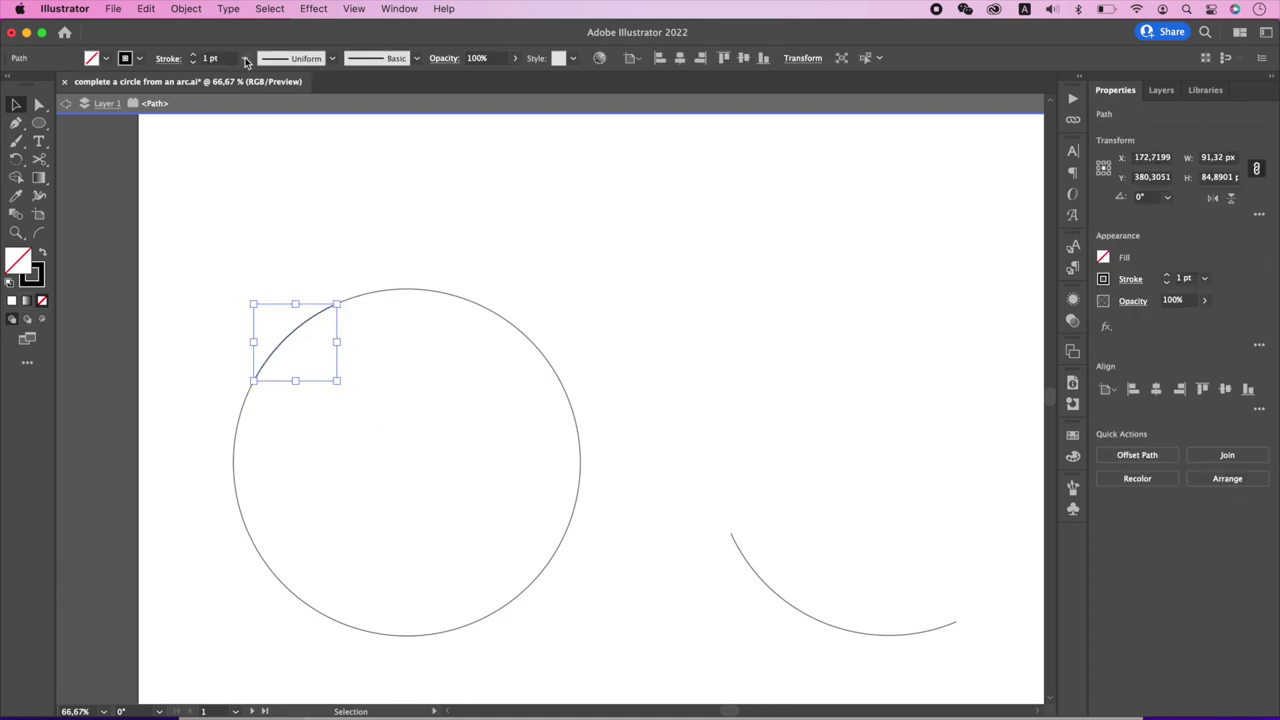
left_click(245, 58)
left_click(275, 277)
left_click(140, 58)
left_click(51, 86)
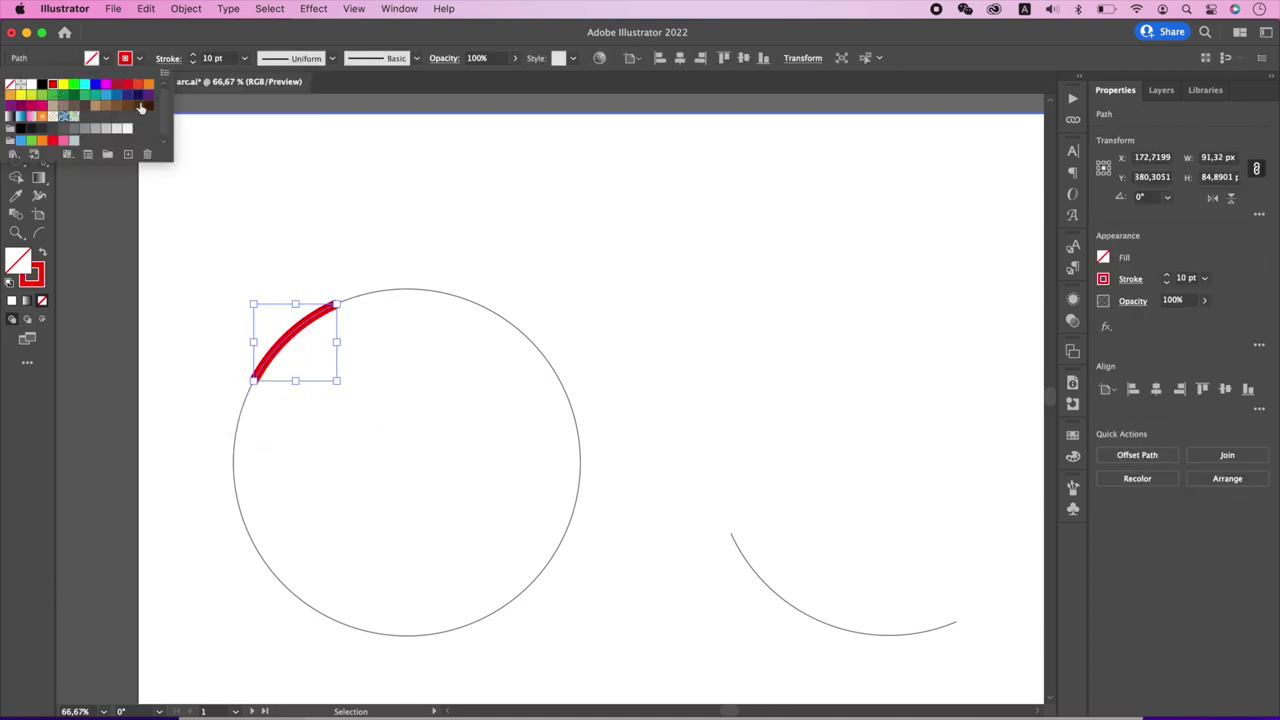
double_click(345, 189)
Send the left circle to the back, behind the red arc, and deselect it
left_click(494, 313)
left_click(1097, 474)
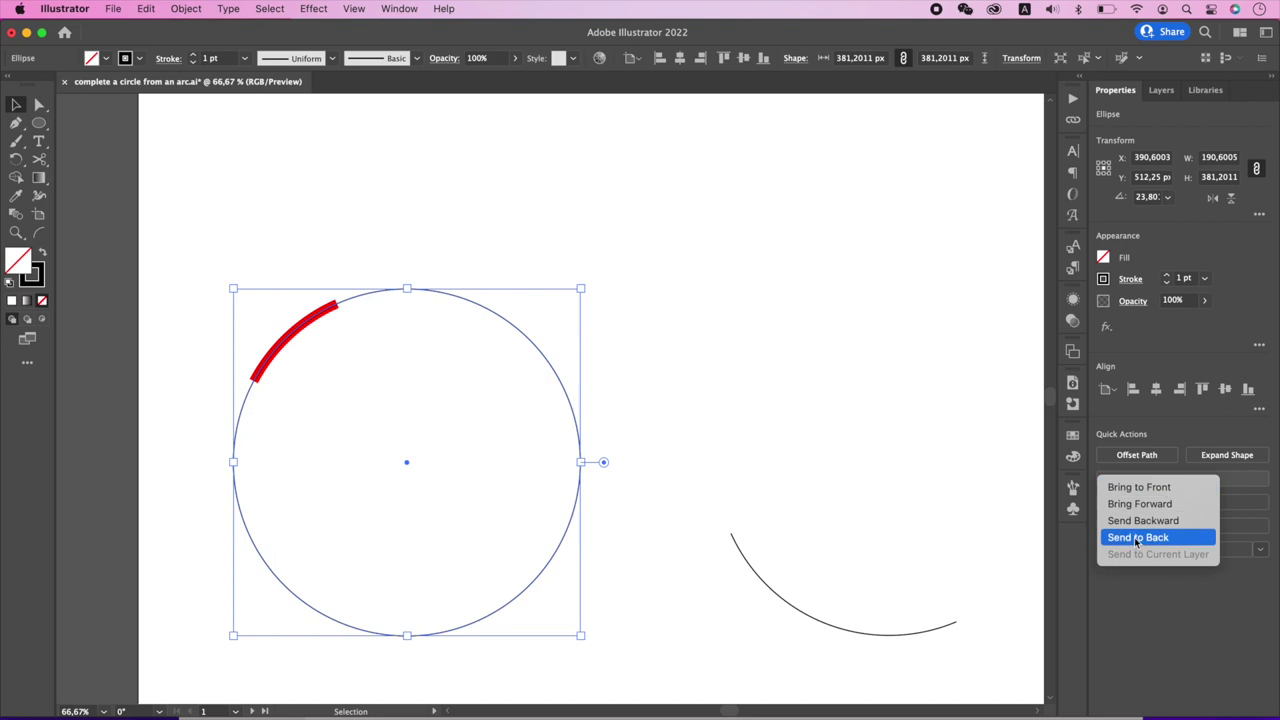
left_click(1100, 534)
left_click(745, 372)
Offset the middle arc's path by 201 px and remove the outer region with Shape Builder, leaving the wedge
key("super+0")
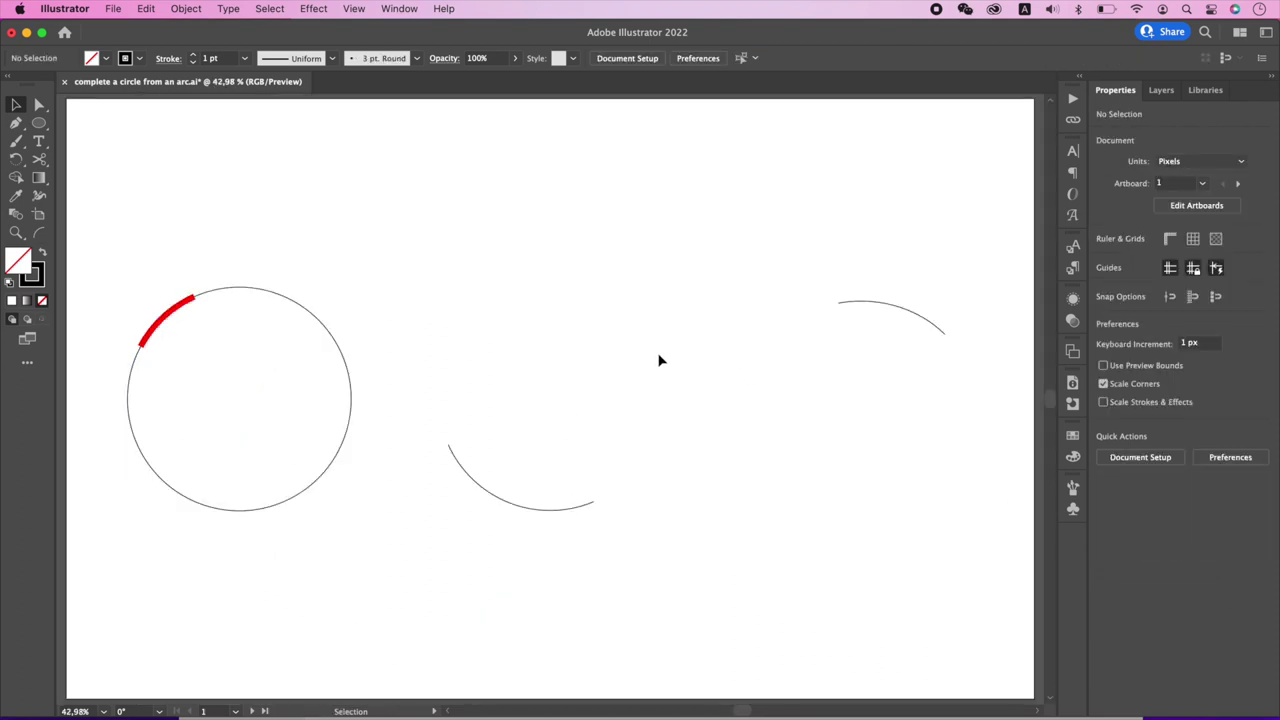
left_click(585, 513)
left_click(1137, 455)
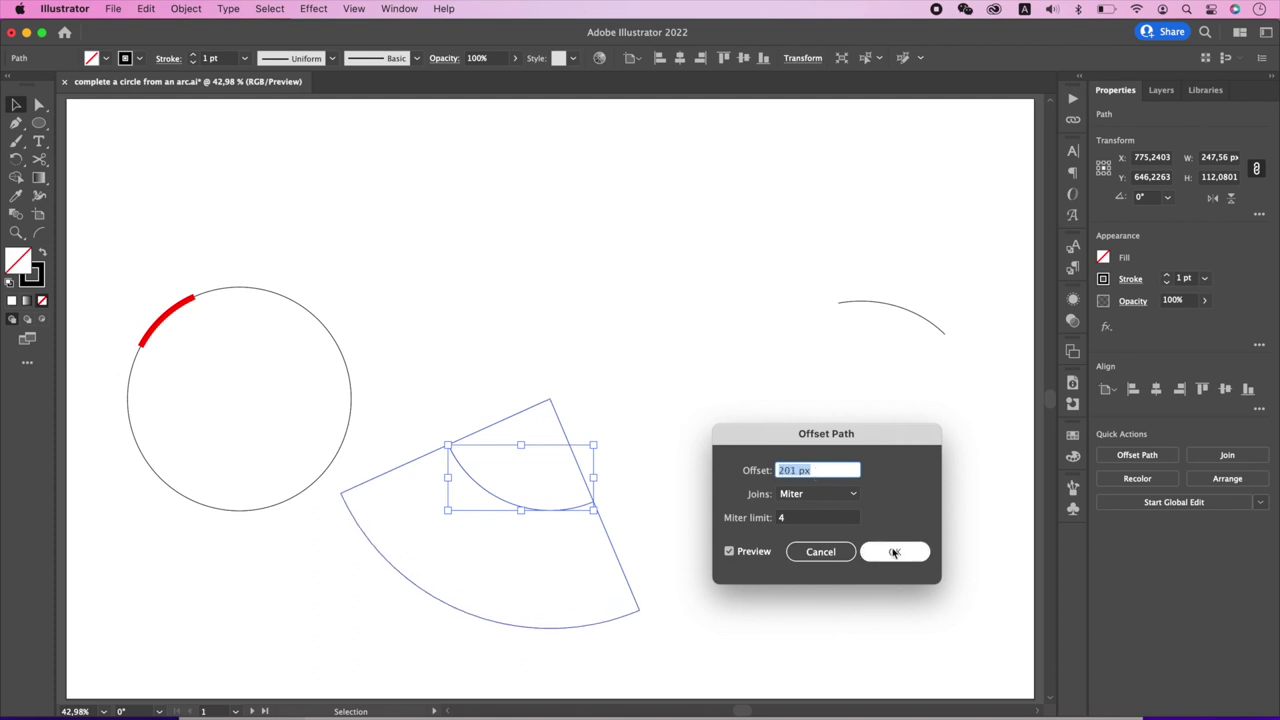
left_click(891, 551)
left_click(24, 180)
left_click(438, 496, "alt")
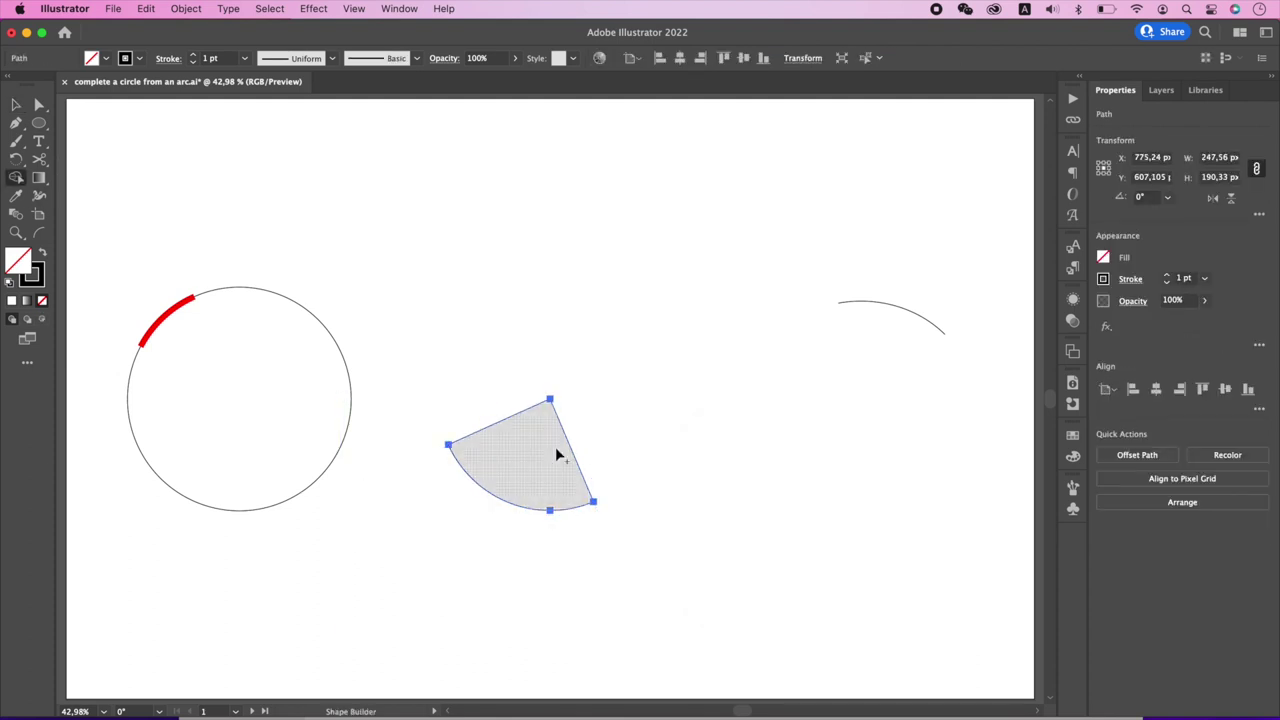
Try a copy of the middle wedge rotated about its apex beside the original, and delete that copy
key("a")
left_click(566, 441)
key("r")
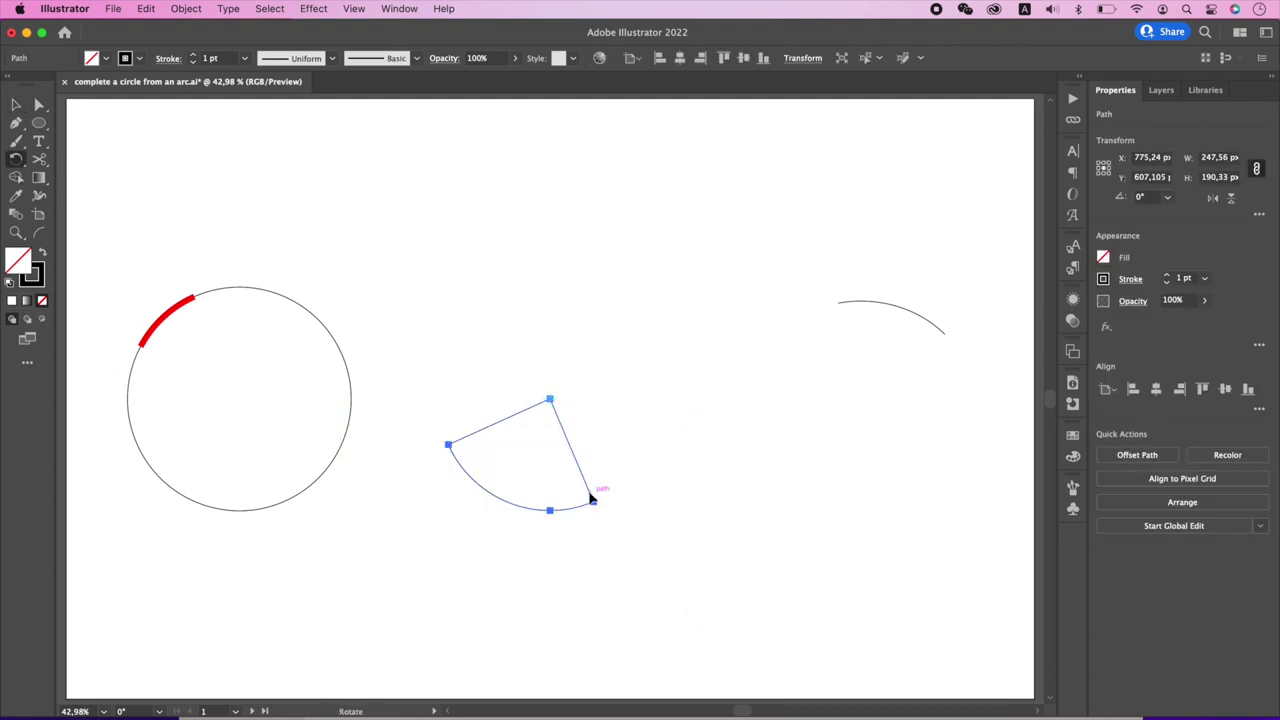
left_click_drag(590, 497, 468, 457)
key("v")
left_click(628, 455)
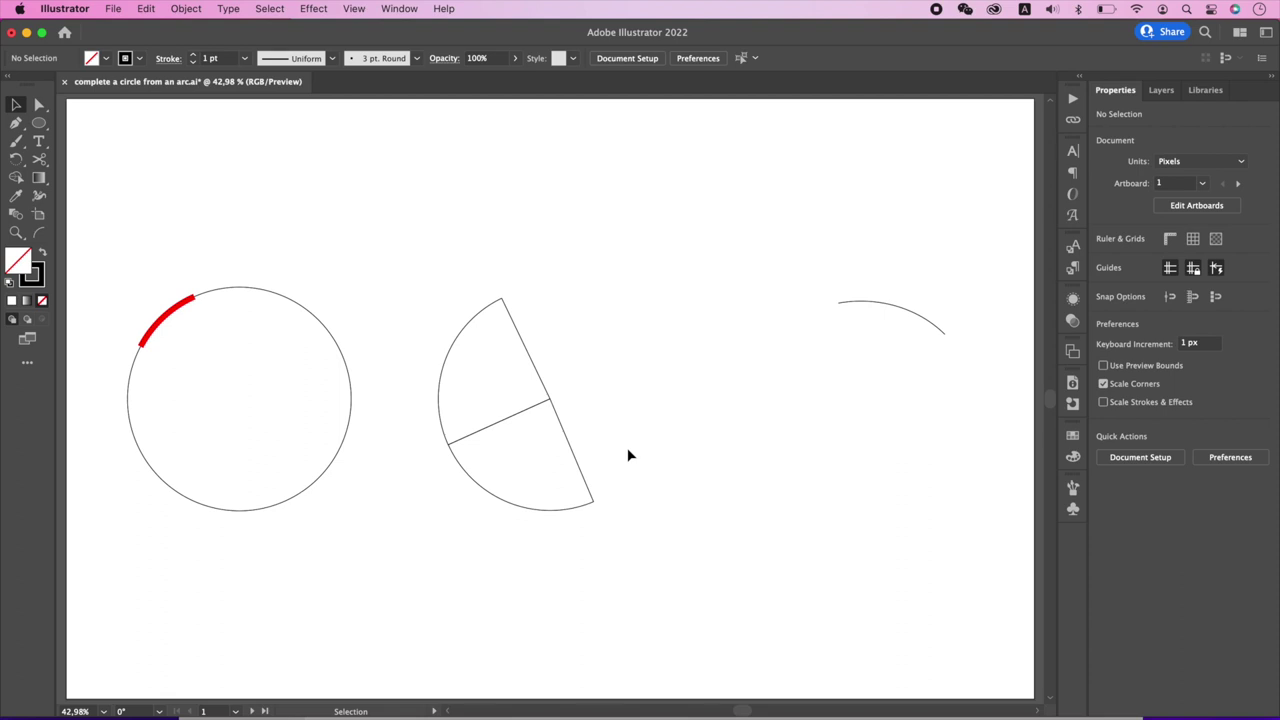
left_click_drag(496, 350, 494, 352)
key("Delete")
Rotate the middle wedge about its apex until its right edge stands vertical
left_click(550, 399)
key("r")
left_click(550, 399)
left_click_drag(592, 508, 550, 523)
key("v")
Draw a circle about 381 px in diameter centred on the middle wedge's apex, and reset the rotation of both shapes
left_click(502, 442)
key("l")
mouse_move(550, 399)
left_mouse_down()
mouse_move(551, 511)
mouse_move(532, 474)
left_mouse_up()
key("v")
left_click(1168, 198)
Isolate the middle wedge, cut it at both arc endpoints and delete its straight sides
double_click(506, 419)
key("c")
left_click(448, 444)
left_click(594, 502)
key("v")
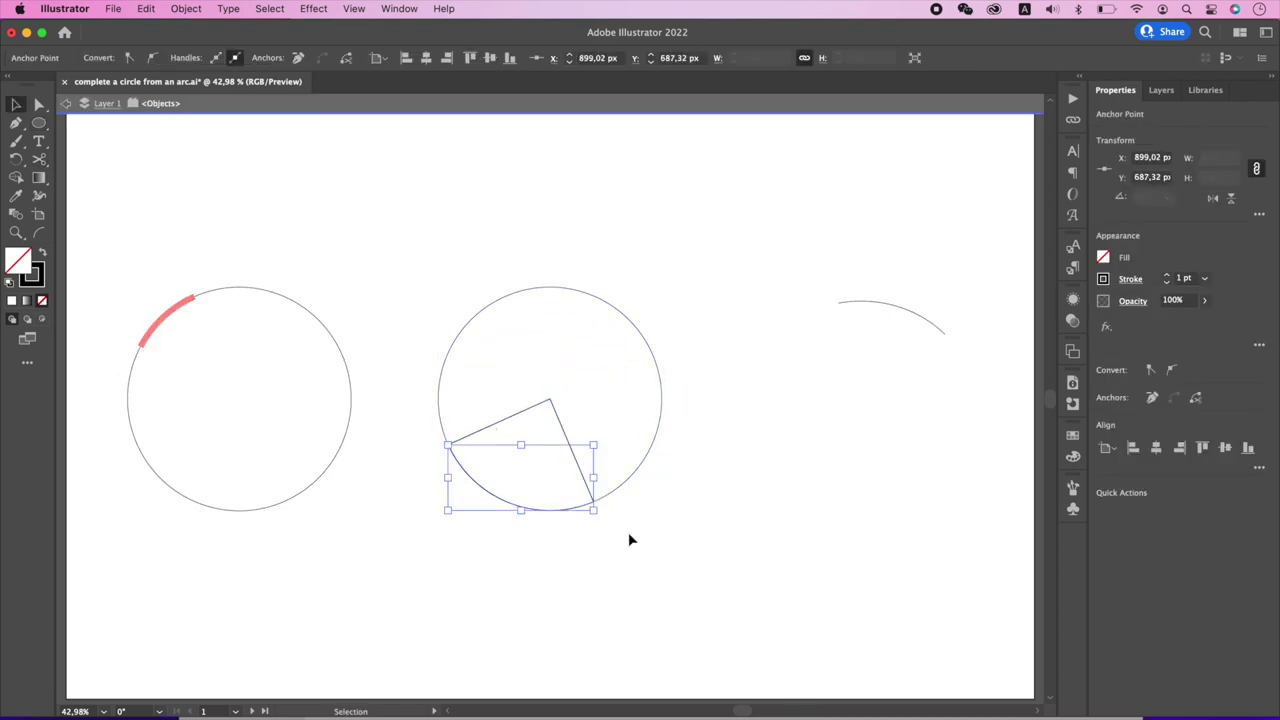
left_click(583, 476)
key("Delete")
Copy the left arc's red stroke onto the middle arc with the Eyedropper
left_click(522, 506)
key("i")
left_click(185, 302)
key("v")
Send the middle circle to the back, behind its red arc, and deselect it
left_click(471, 321)
left_click(1227, 478)
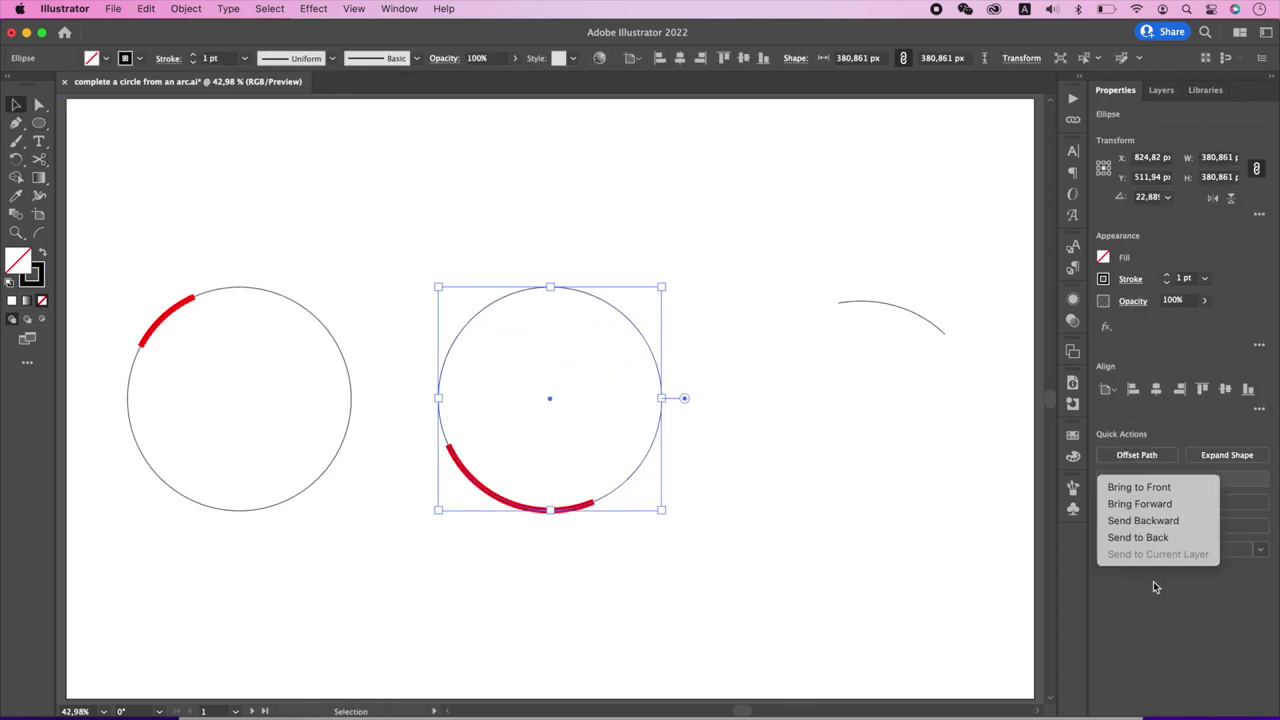
left_click(1140, 537)
left_click(741, 490)
Offset the right arc's path by 235 px
left_click(935, 322)
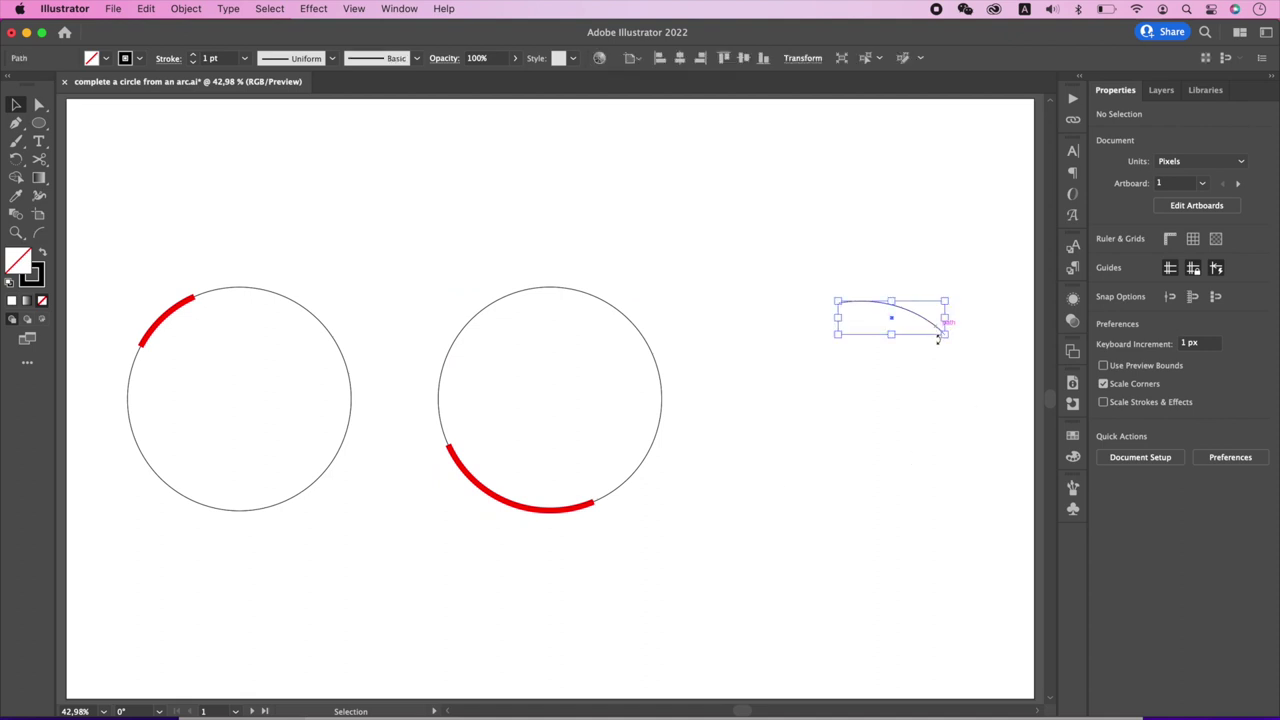
left_click(1140, 455)
key("BackSpace")
key("shift+Up")
key("shift+Up")
key("shift+Up")
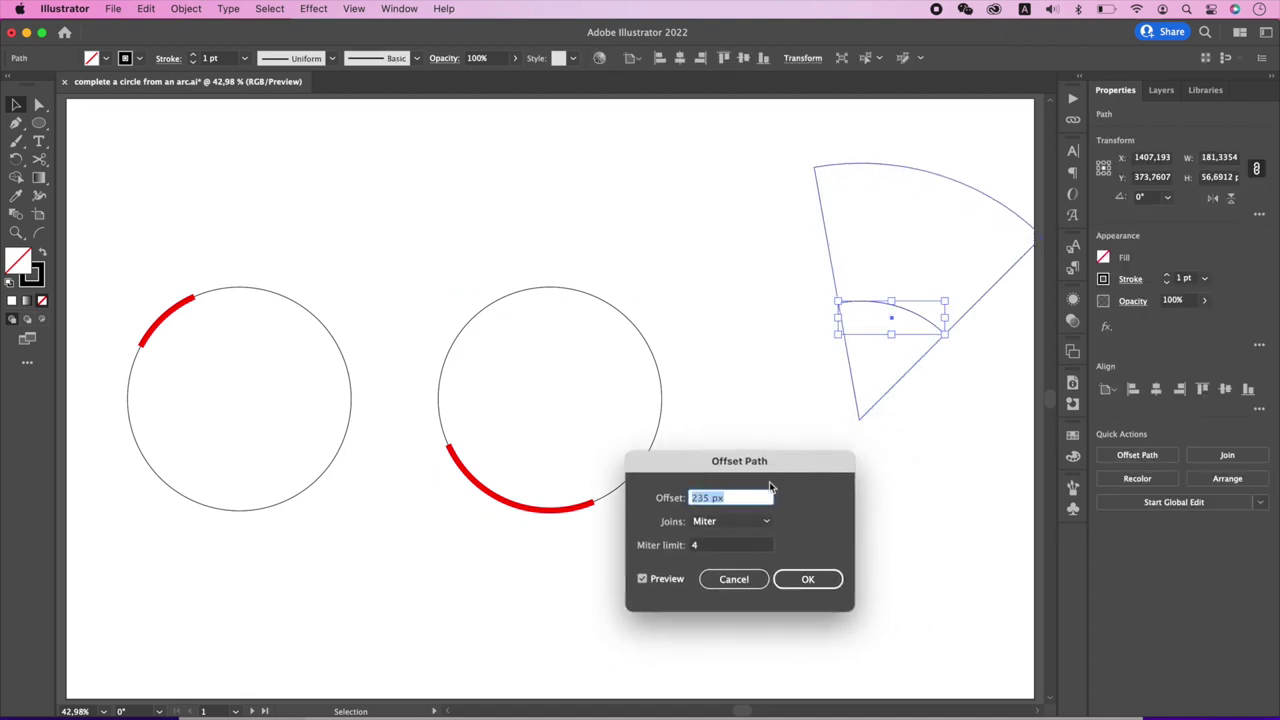
left_click_drag(759, 466, 679, 465)
left_click(734, 580)
Select the right arc with its offset shape and remove the outer region with Shape Builder, leaving the wedge
left_click(928, 465)
left_click_drag(928, 466, 792, 292)
key("shift+m")
left_click(862, 268, "alt")
key("v")
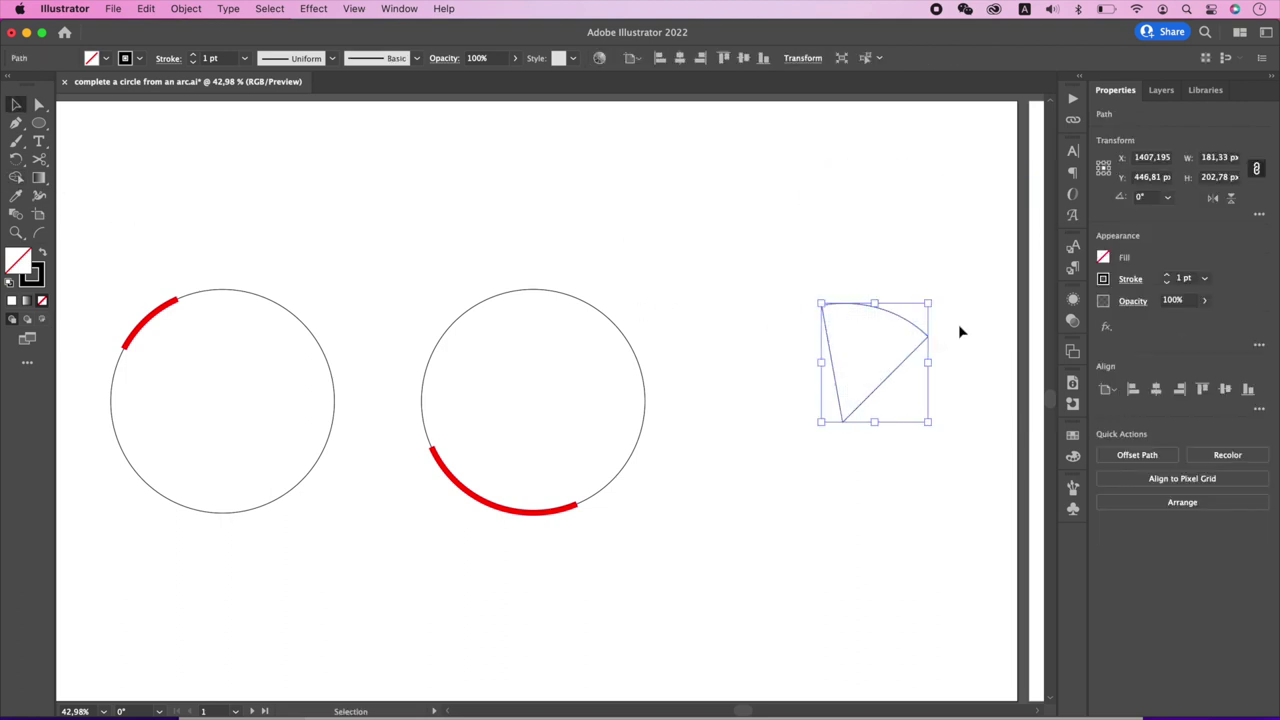
Rotate the wedge built from the right arc with the Rotate tool, moving its right corner onto its upper-left corner
left_click(943, 332)
scroll(937, 332, "up", 4)
scroll(937, 332, "down", 1)
scroll(930, 336, "up", 1)
left_click(891, 343)
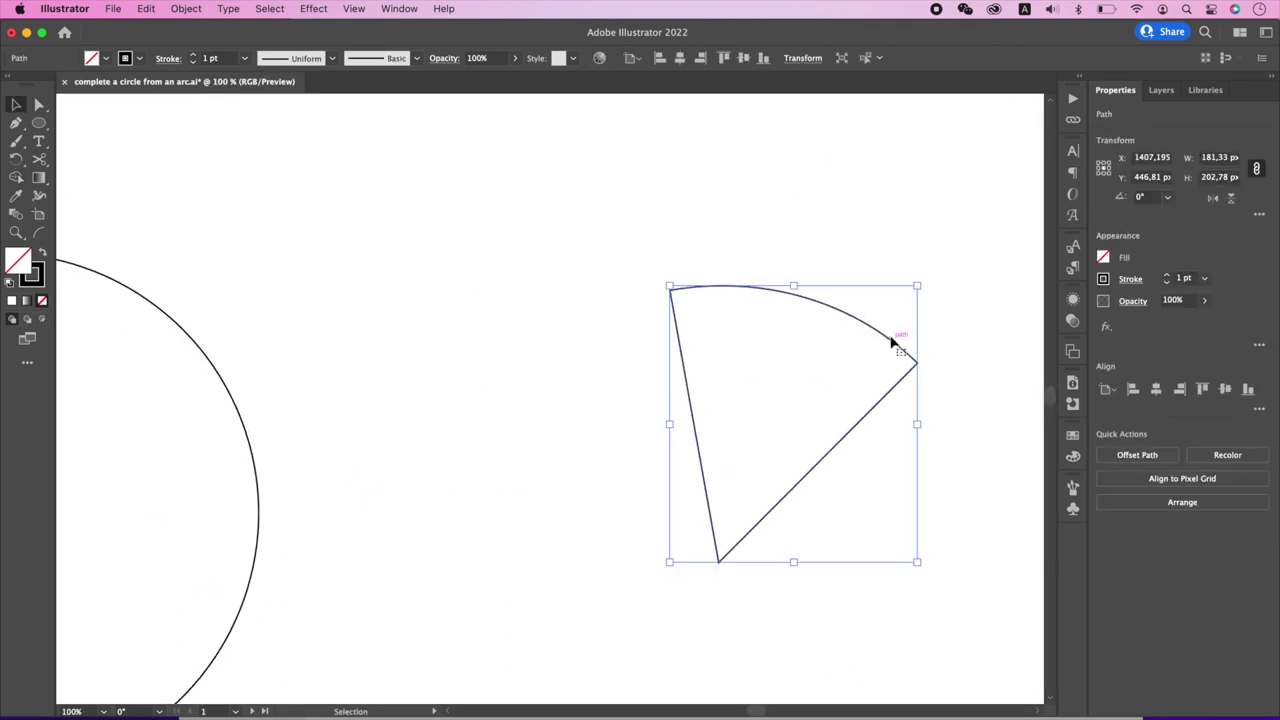
key("r")
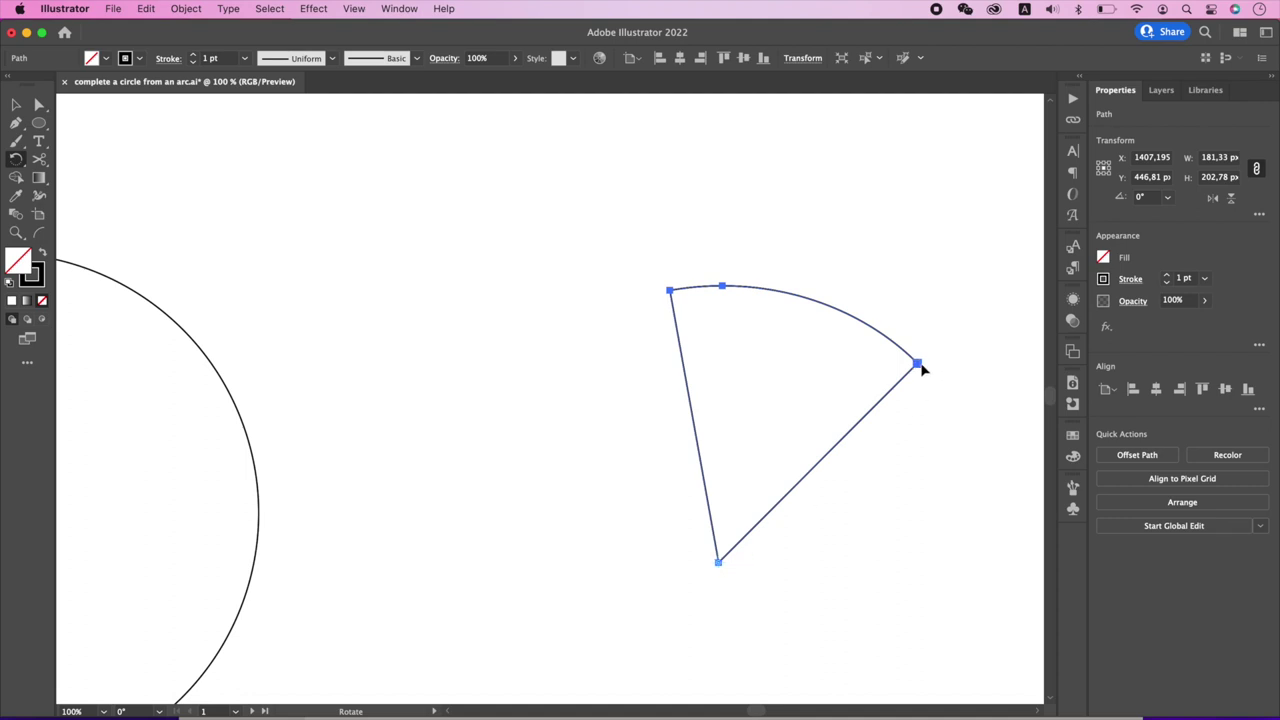
left_click_drag(922, 370, 671, 287)
key("v")
Copy the middle arc's red 10 pt stroke onto the right arc with the Eyedropper and deselect it
left_click(726, 246)
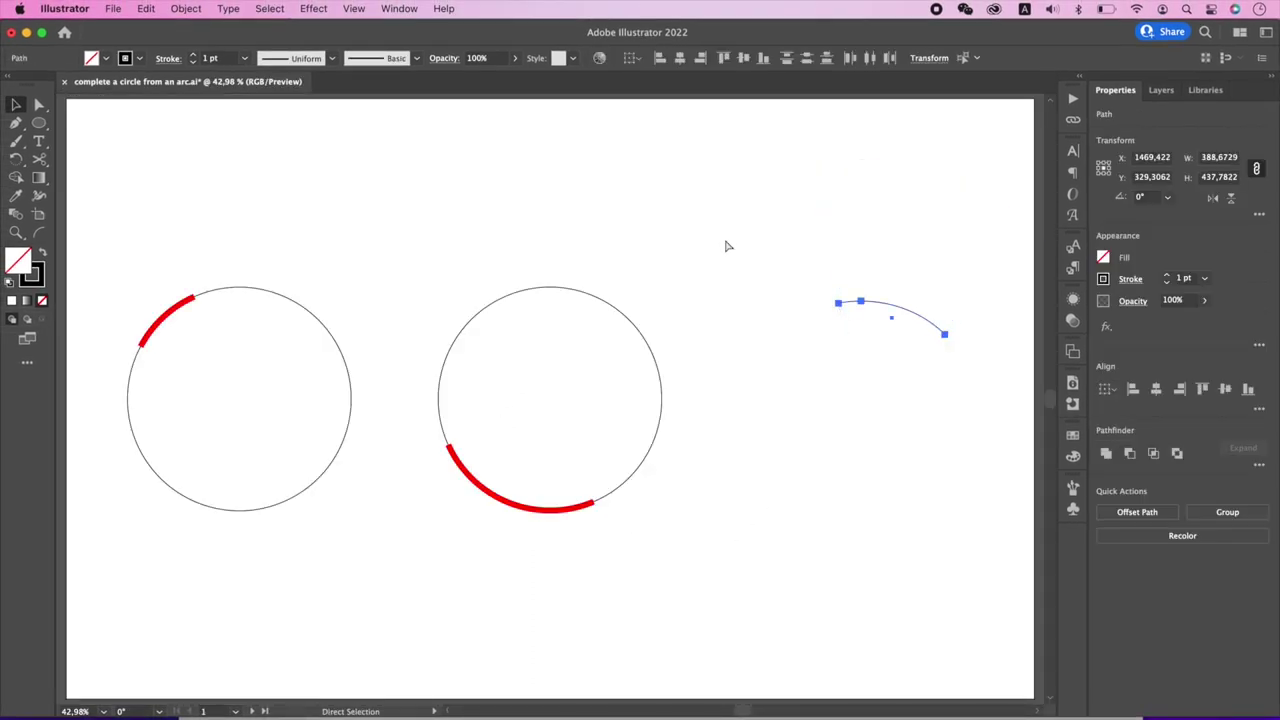
key("i")
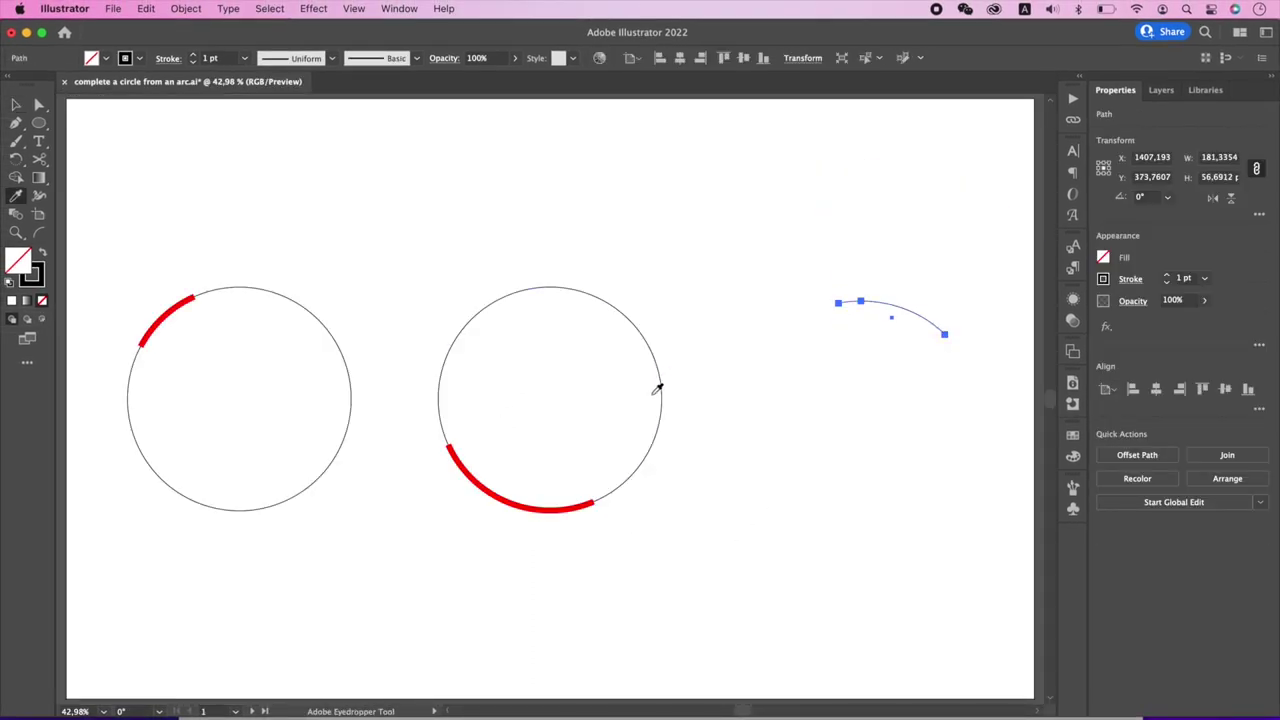
left_click(558, 503)
key("v")
left_click(768, 395)
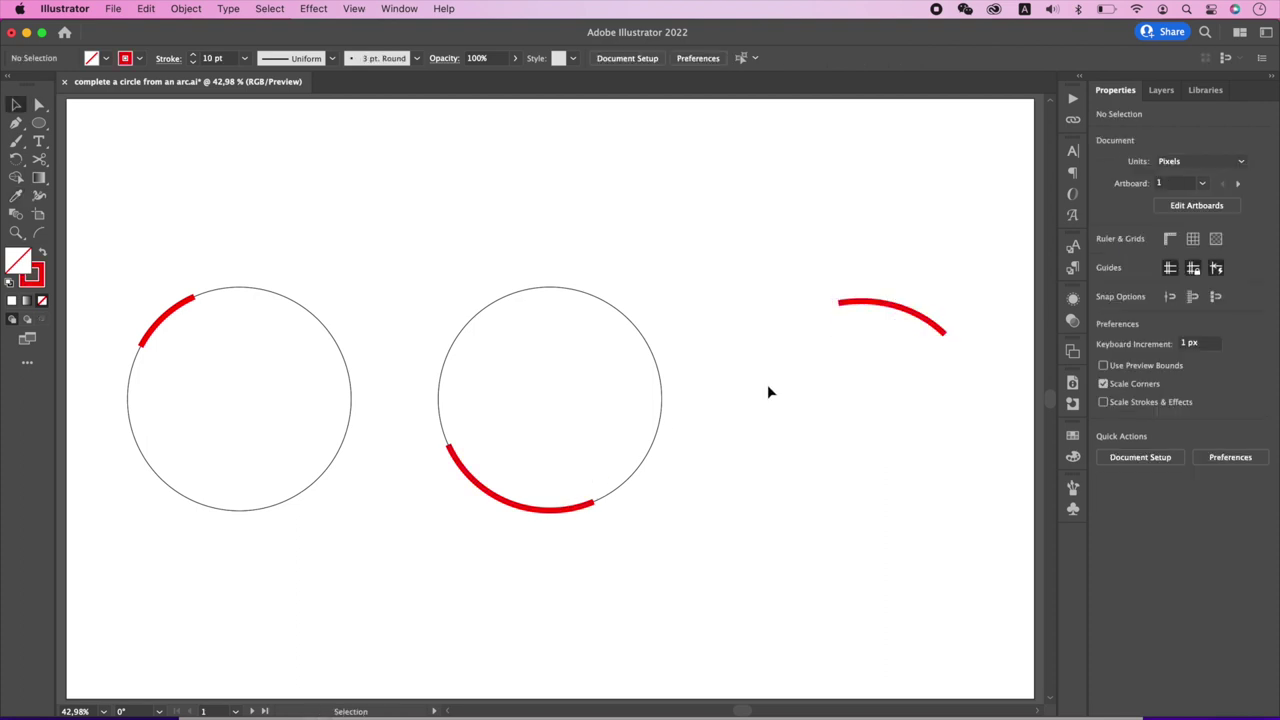
Display Artboard 2 from the artboard list, then close the list to examine the finished shapes
left_click(1073, 353)
double_click(942, 383)
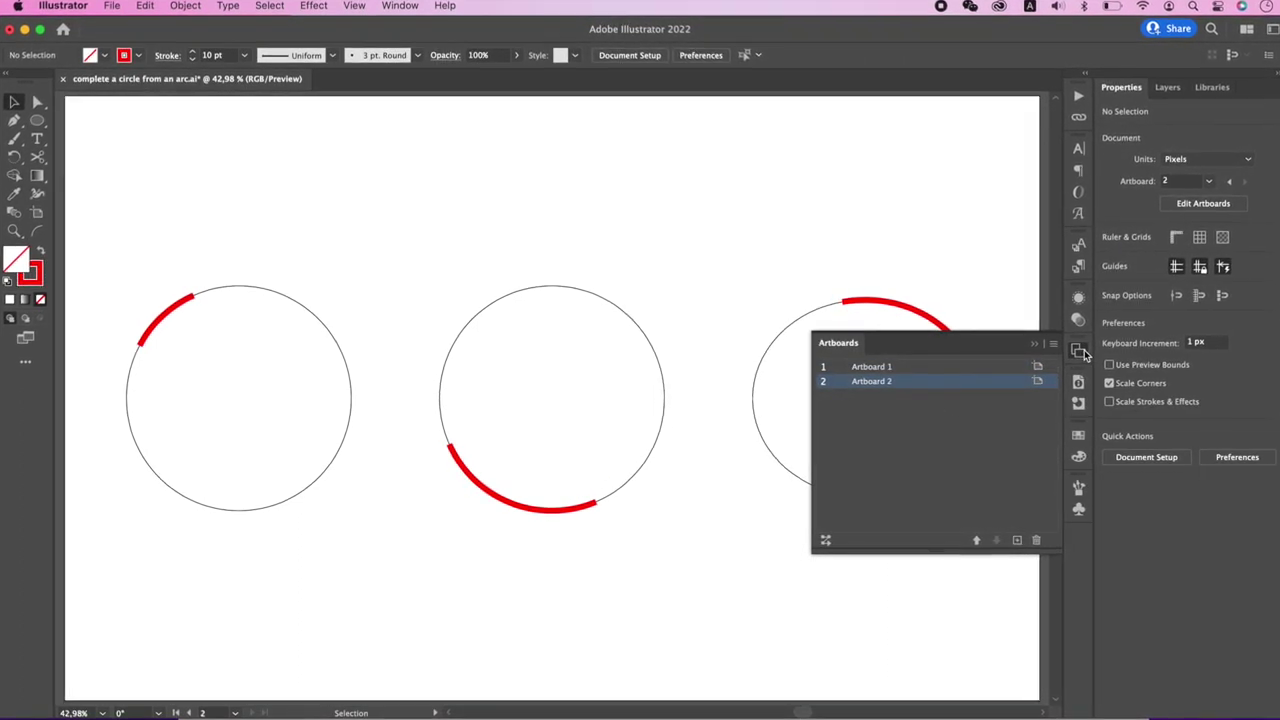
left_click(1073, 352)
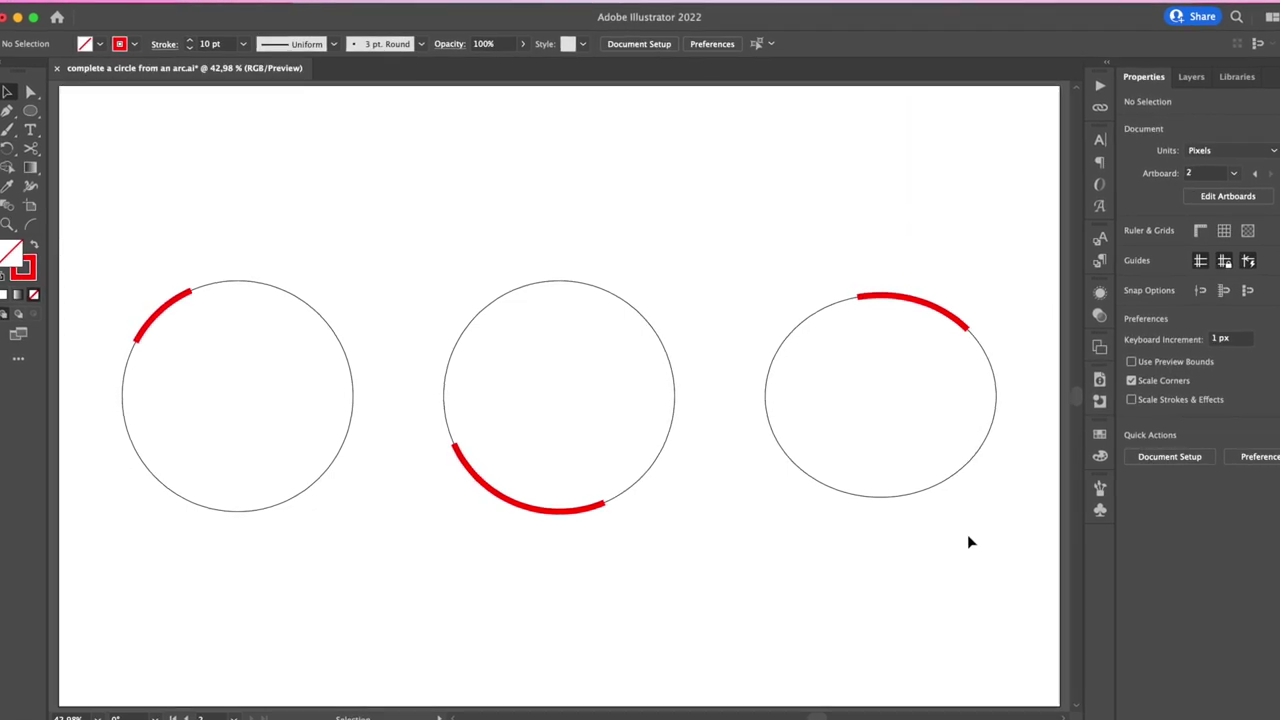